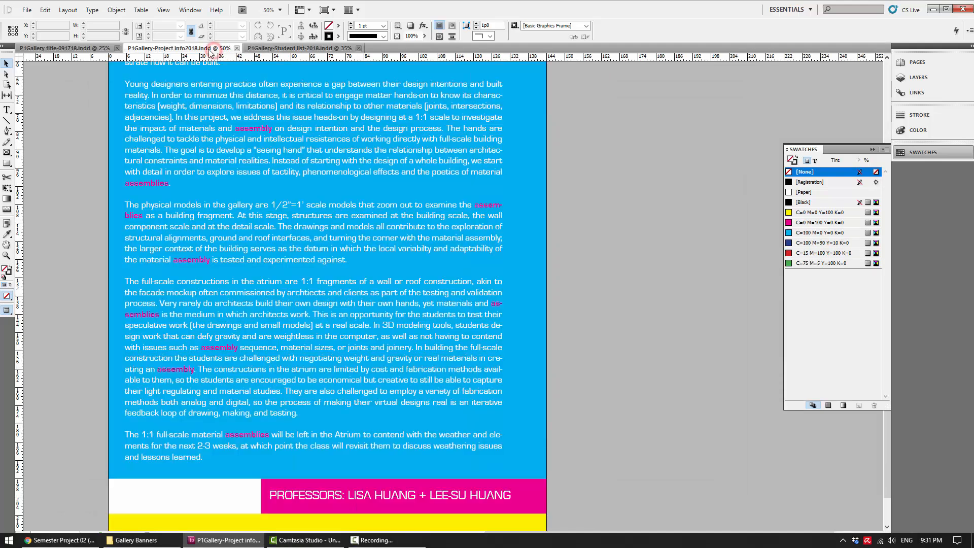
Switch to the P1Gallery title-091718.indd document and check its page width and height in Document Setup
left_click(76, 49)
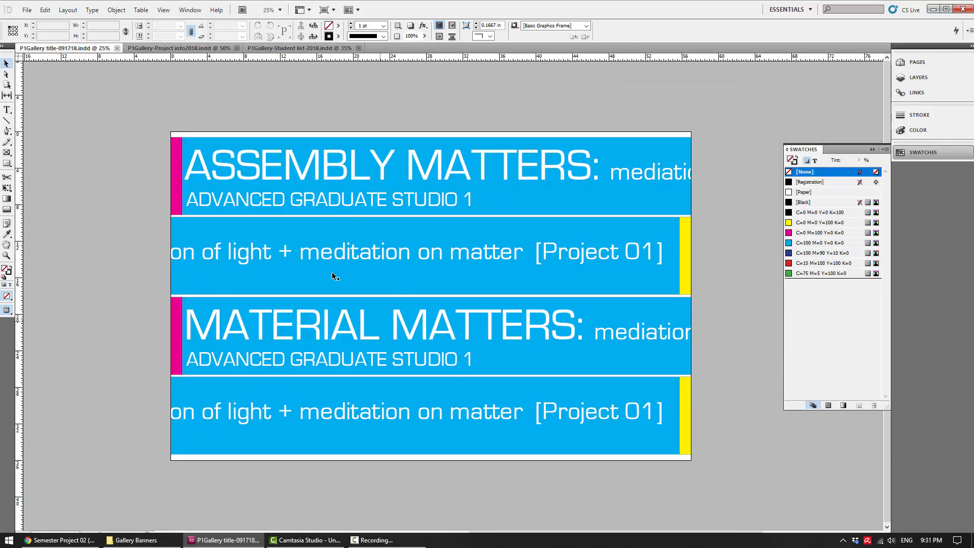
left_click(26, 9)
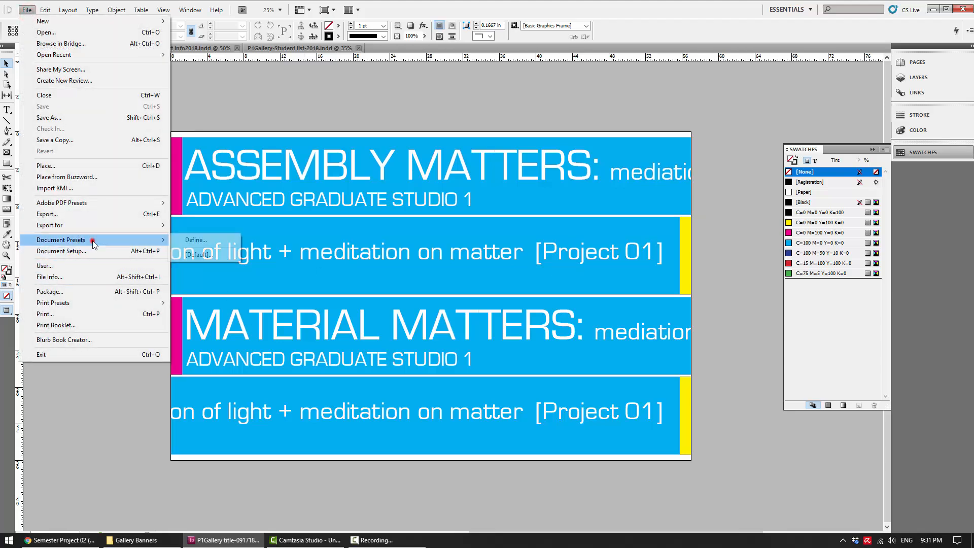
left_click(96, 251)
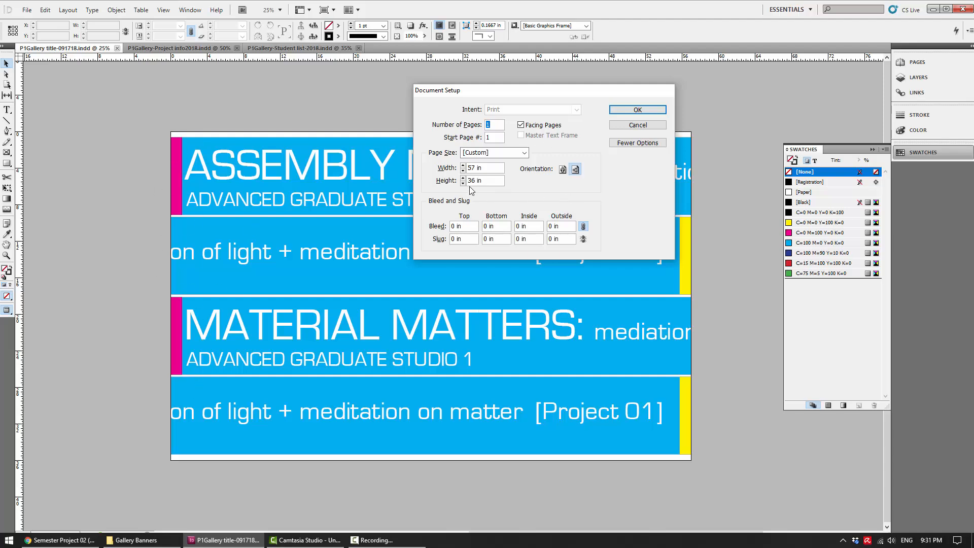
left_click(660, 110)
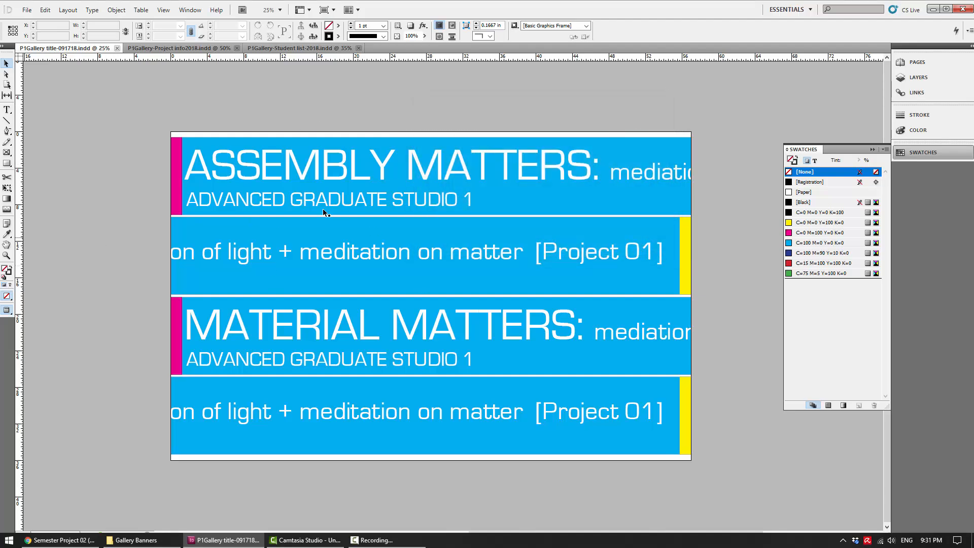
Check the file size of the P1Gallery title-091718 InDesign file in the Gallery Banners folder and return to the layout
left_click(157, 539)
left_click(352, 409)
left_click(350, 330)
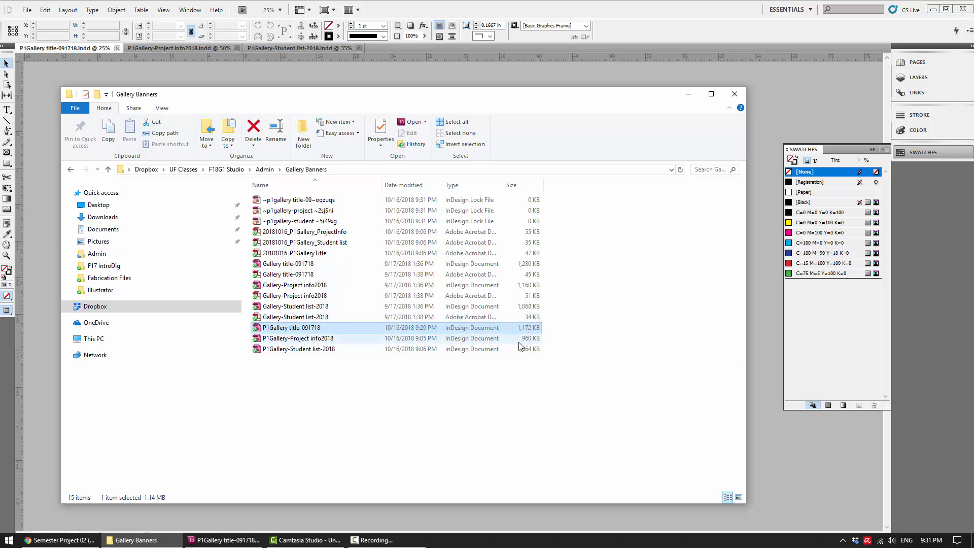
left_click(45, 104)
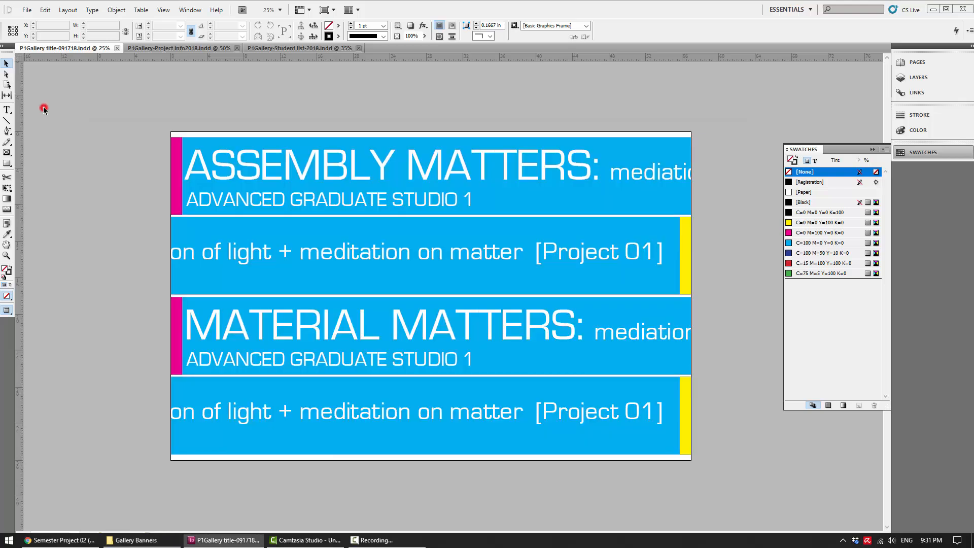
Export the title banner as Adobe PDF (Print), replacing the existing 20181016_P1GalleryTitle.pdf in Gallery Banners
left_click(26, 11)
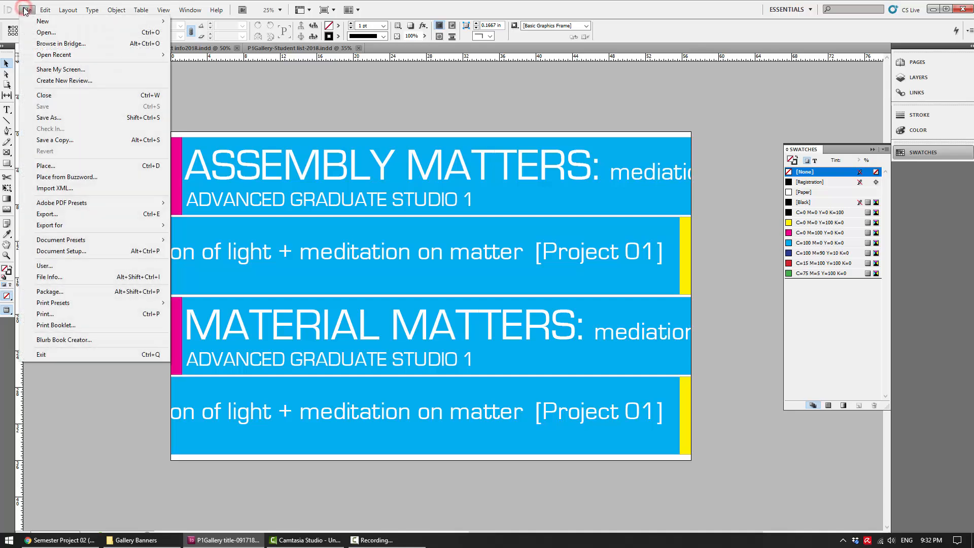
left_click(121, 215)
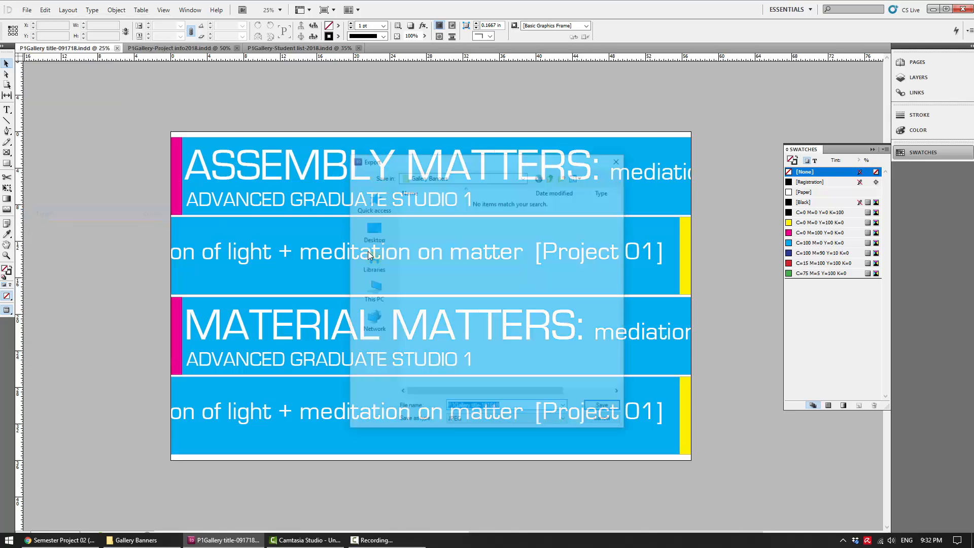
left_click(538, 422)
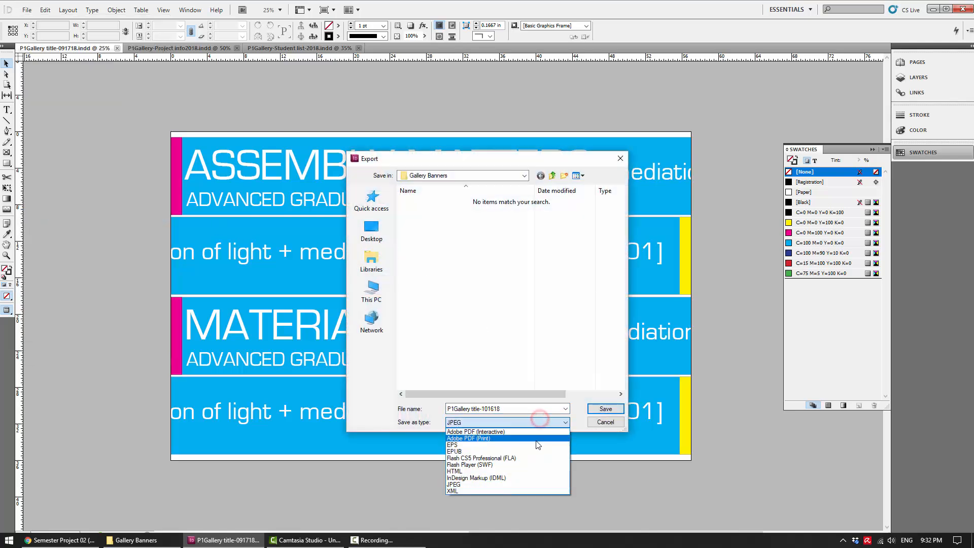
left_click(499, 438)
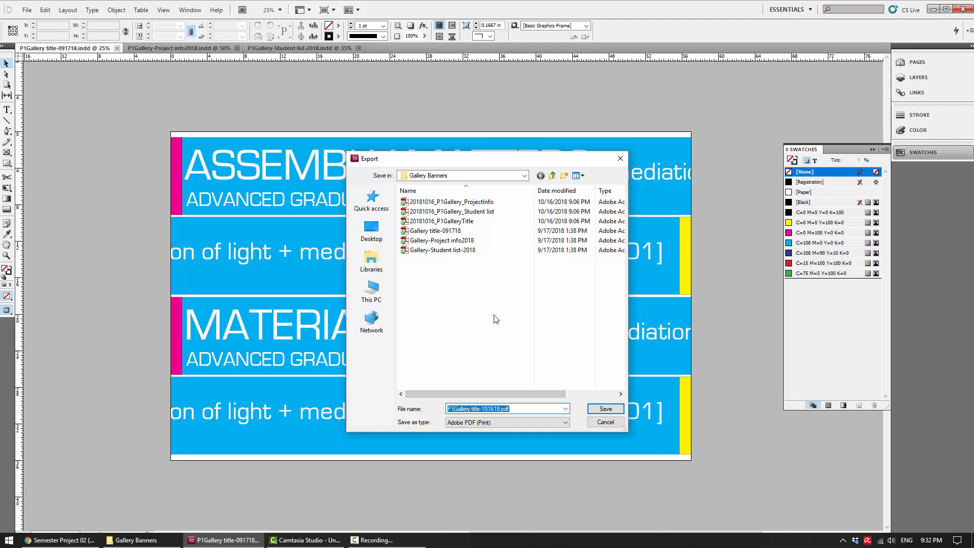
left_click(502, 221)
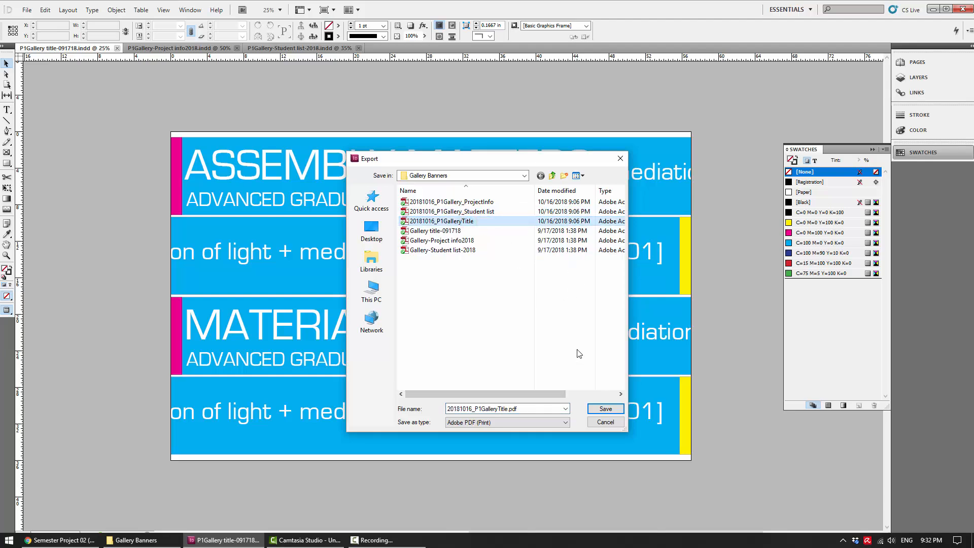
left_click(604, 409)
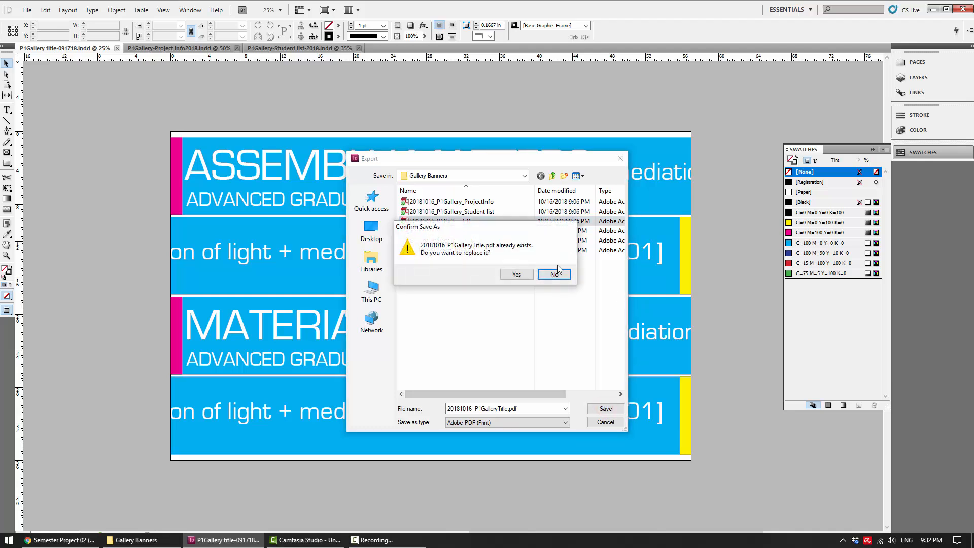
left_click(516, 274)
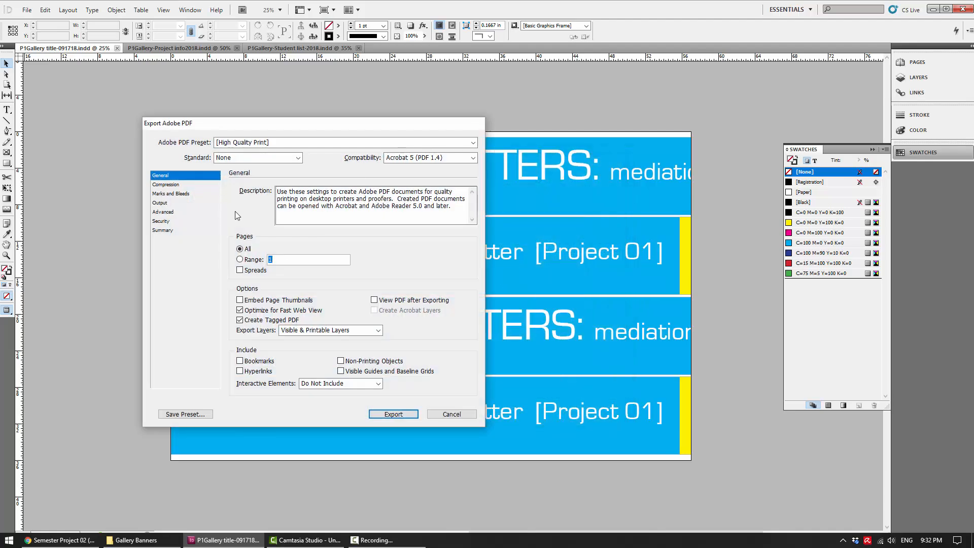
Choose the [High Quality Print] PDF preset and complete the export
left_click(276, 142)
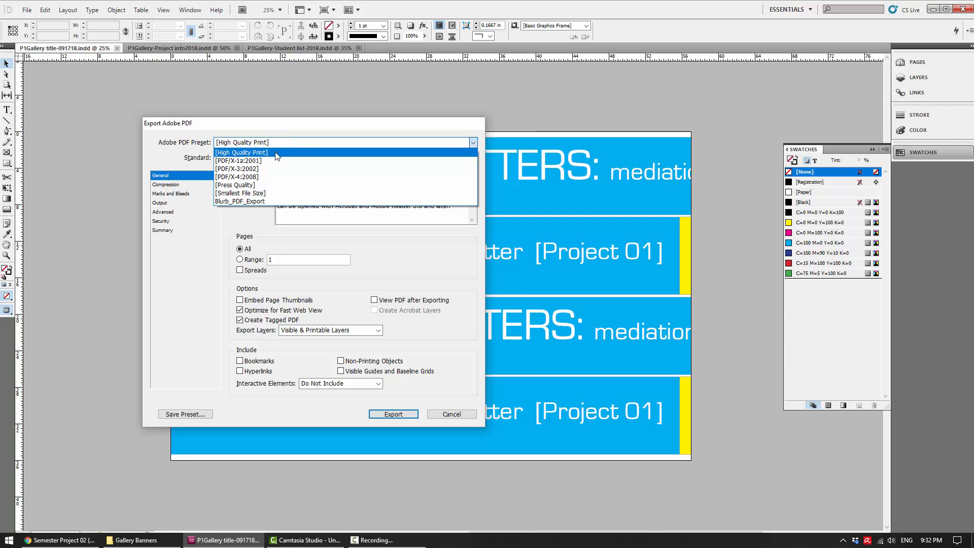
left_click(277, 153)
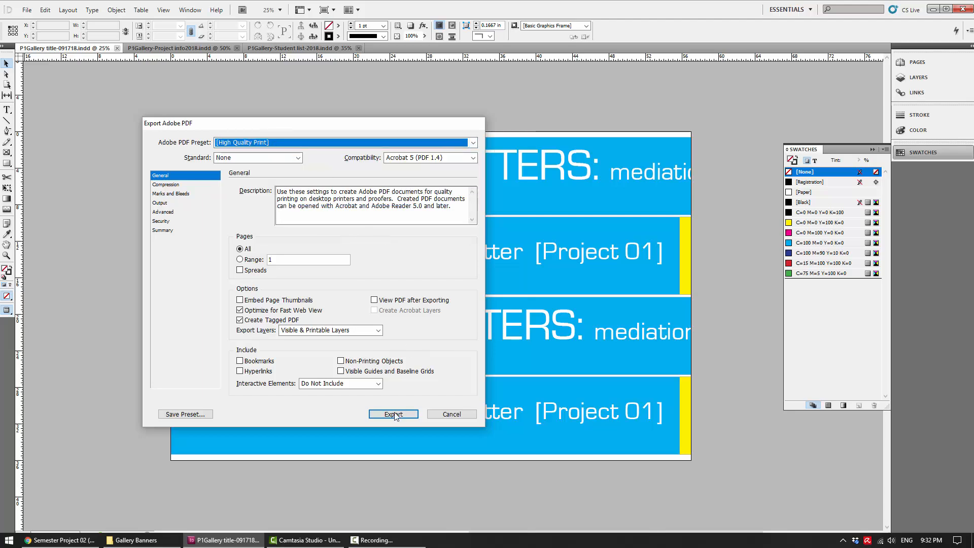
left_click(388, 414)
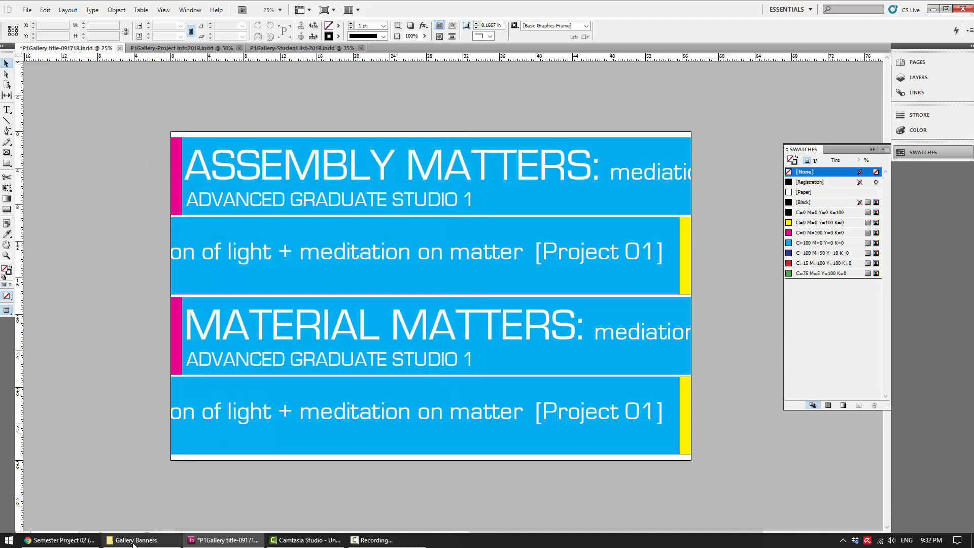
Open the exported 20181016_P1GalleryTitle PDF from the Gallery Banners folder, close it, and check its file size
left_click(131, 541)
left_click(368, 401)
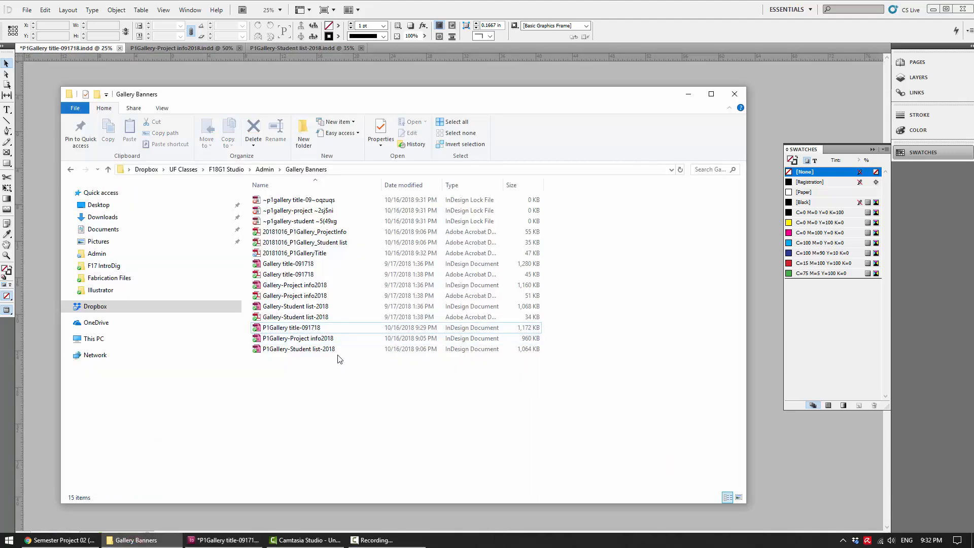
left_click(299, 253)
double_click(300, 253)
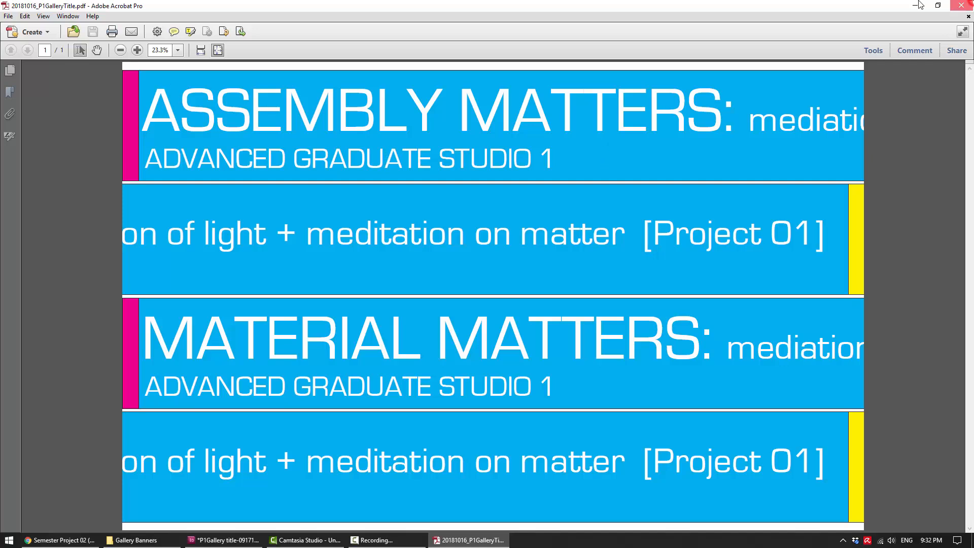
left_click(960, 6)
left_click(383, 393)
left_click(358, 249)
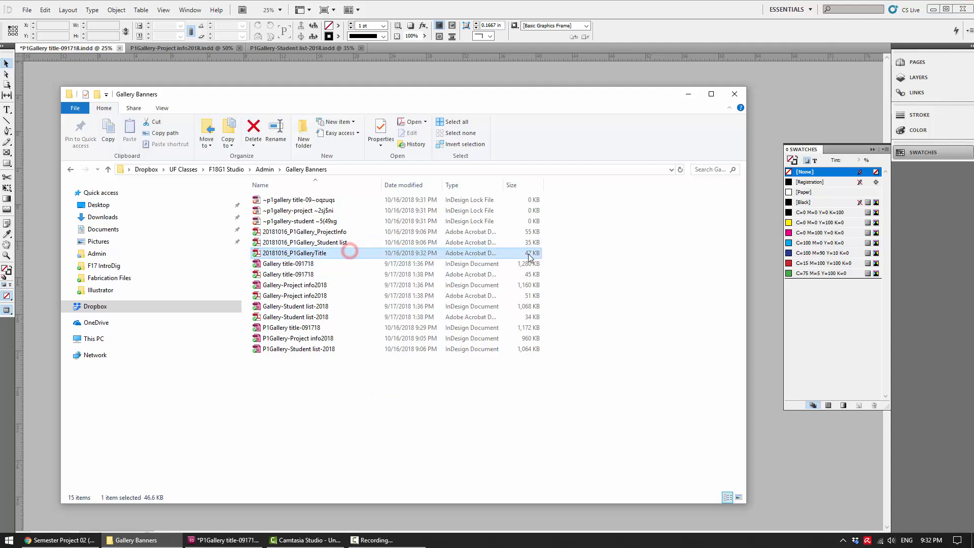
left_click(62, 74)
Start a JPEG export of the title banner named 20181016_P1GalleryTitle.jpg in the Gallery Banners folder
left_click(27, 10)
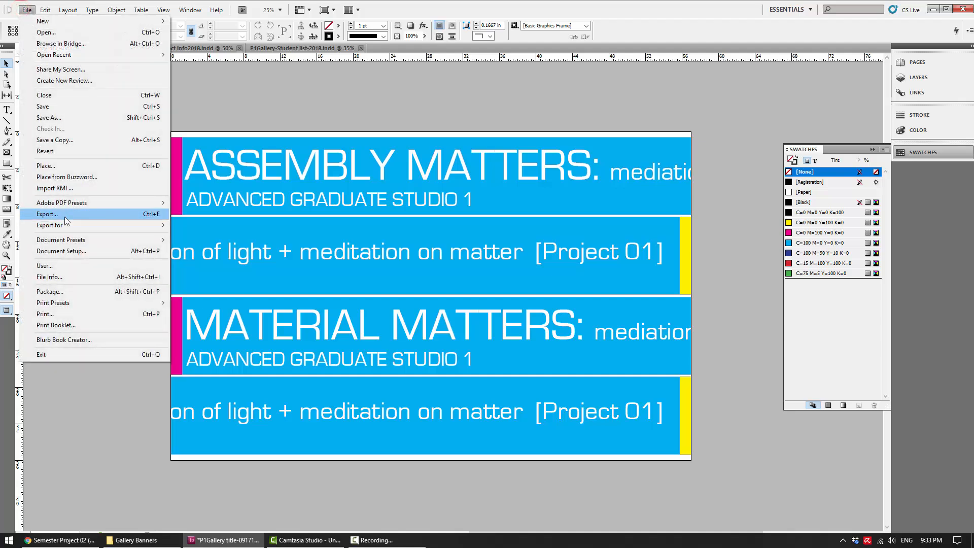
left_click(65, 217)
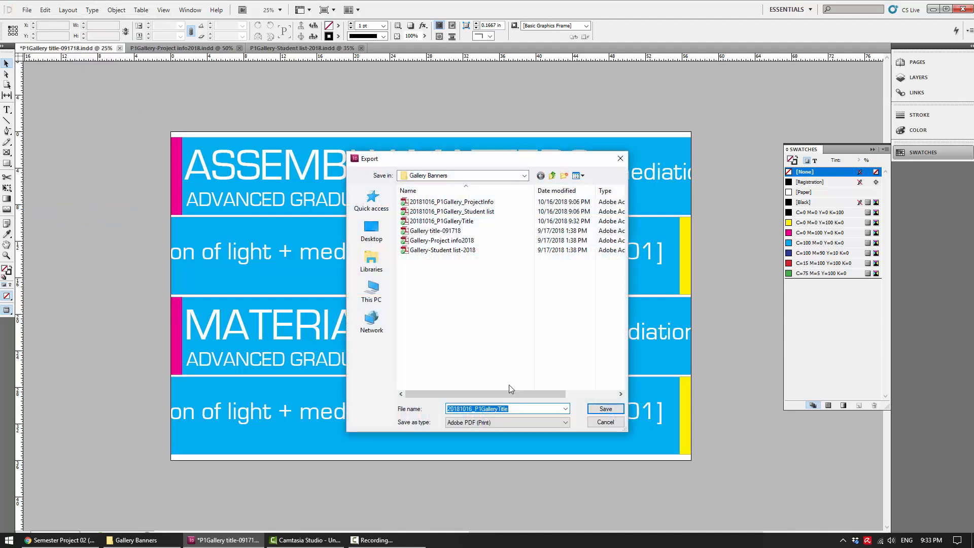
left_click(529, 422)
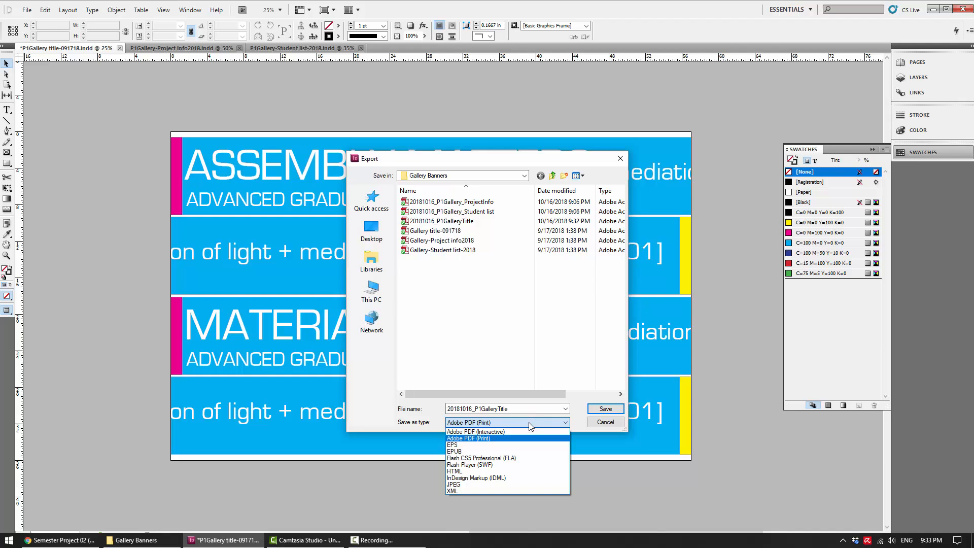
left_click(527, 484)
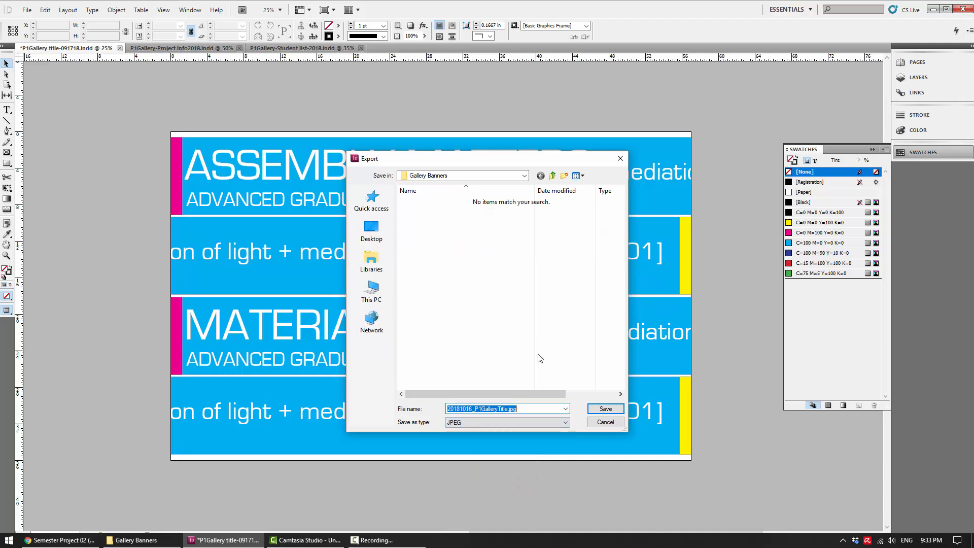
left_click(607, 409)
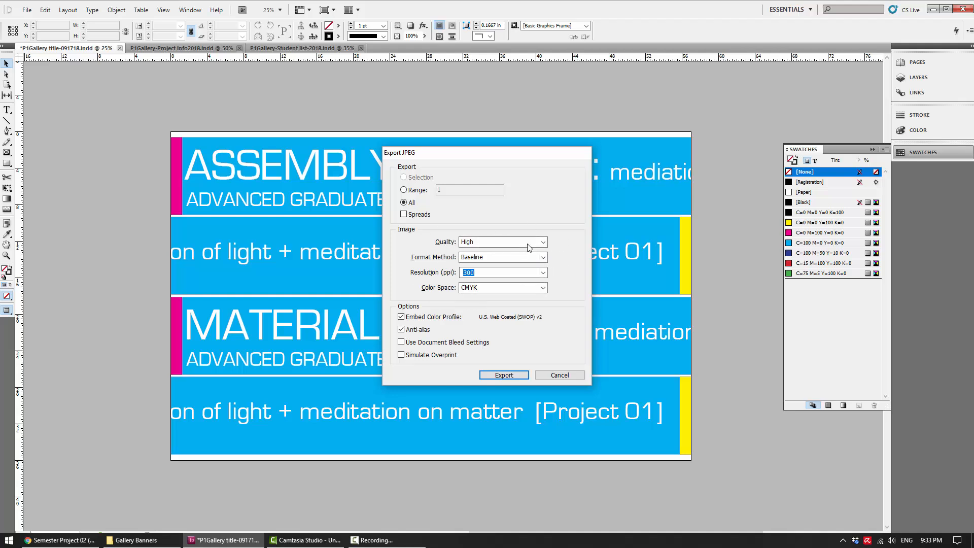
Set the JPEG quality to High and keep the Baseline format method
left_click(542, 242)
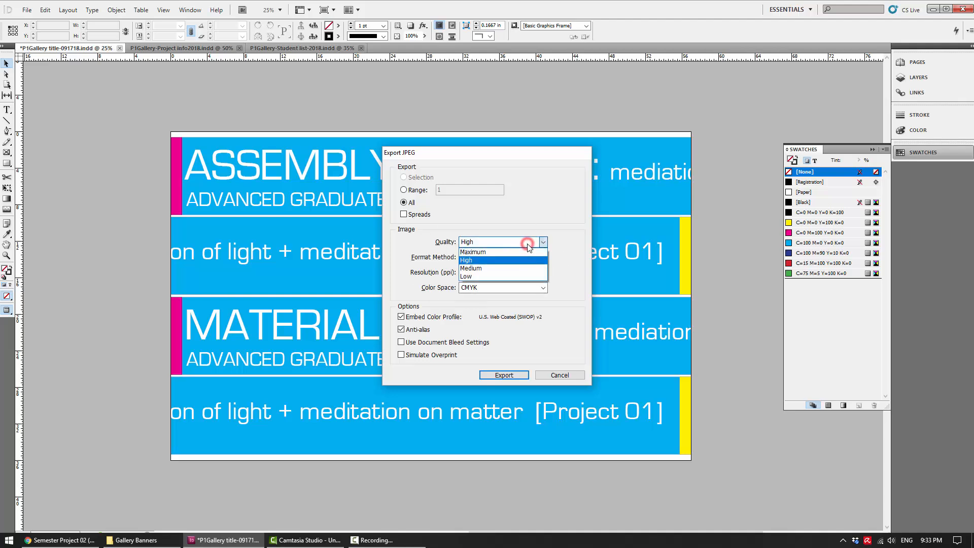
left_click(499, 260)
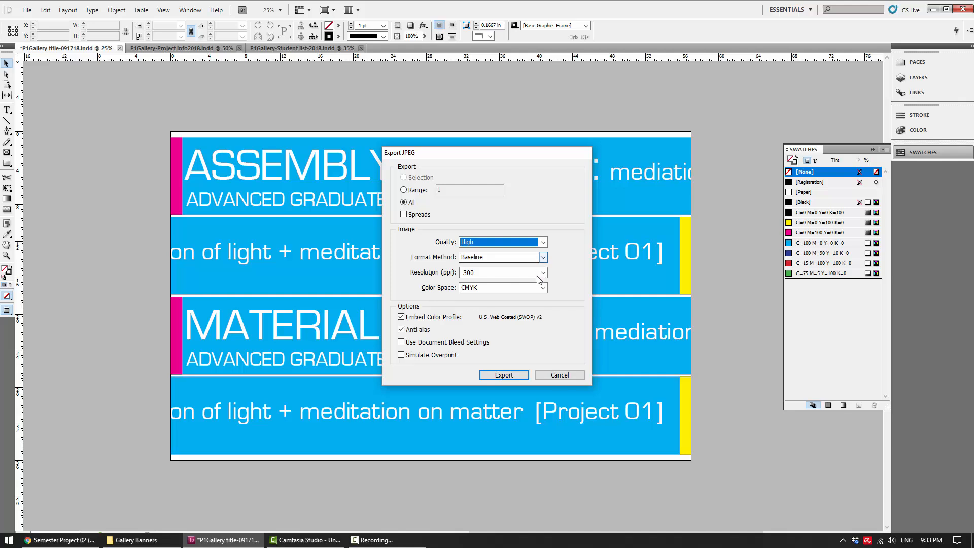
left_click(520, 259)
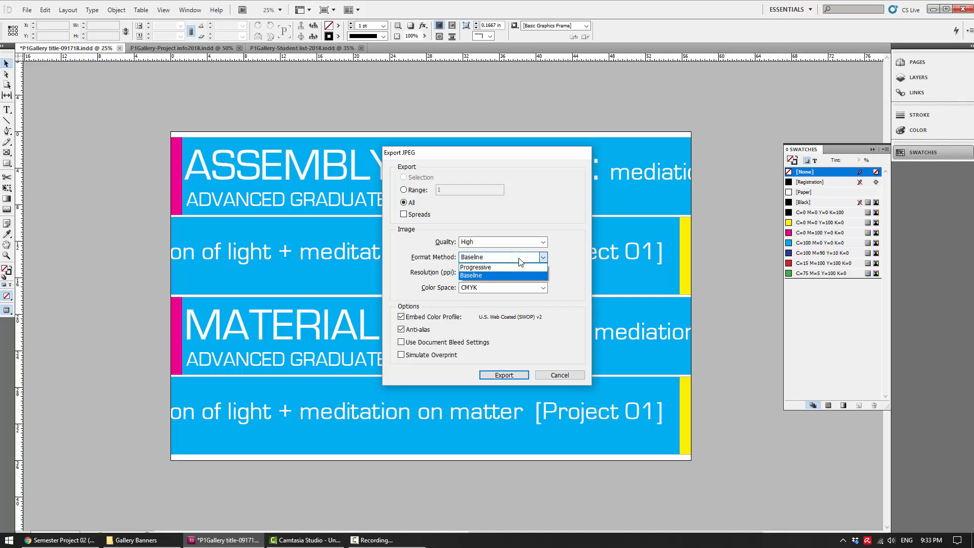
left_click(518, 259)
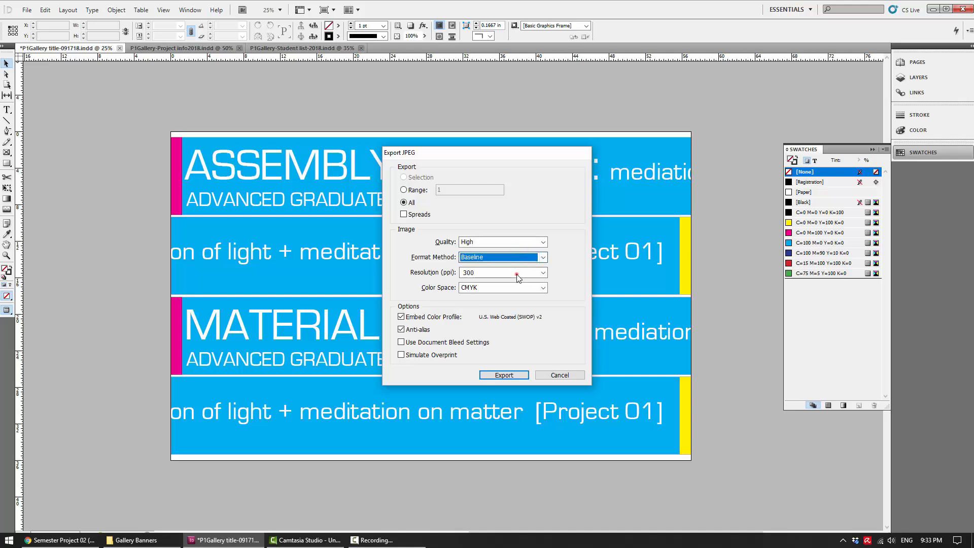
left_click(516, 272)
left_click(543, 272)
left_click(544, 273)
Try the RGB color space for the JPEG export and switch it back to CMYK
left_click(544, 288)
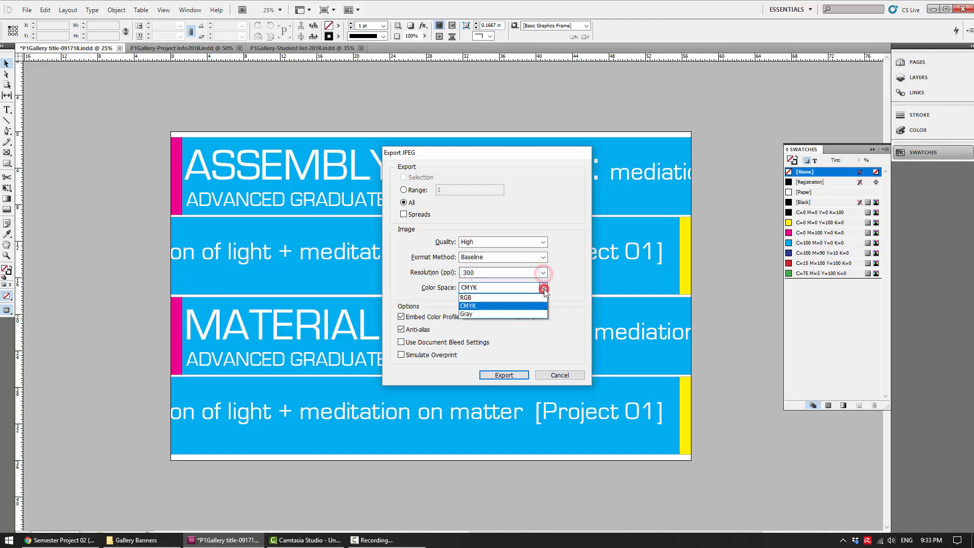
left_click(532, 298)
left_click(552, 302)
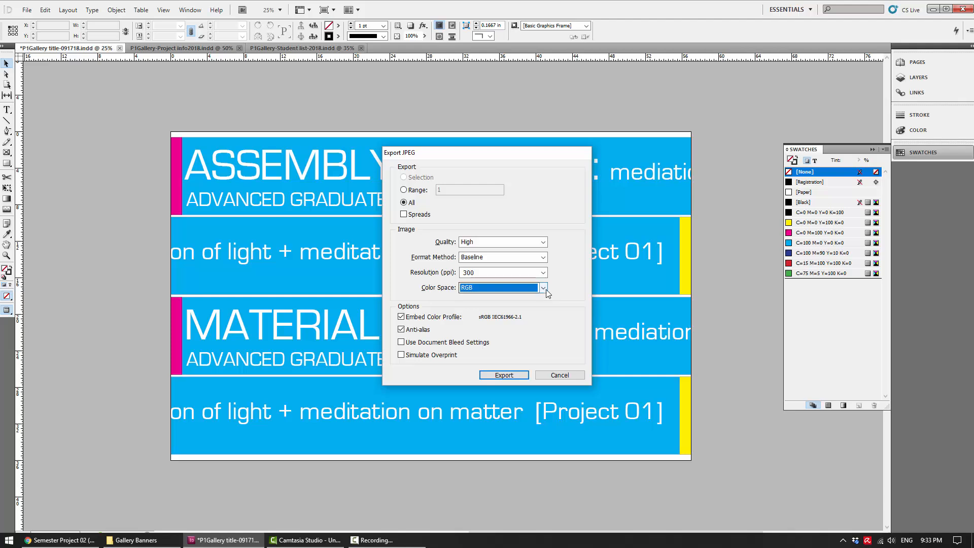
left_click(543, 288)
left_click(532, 306)
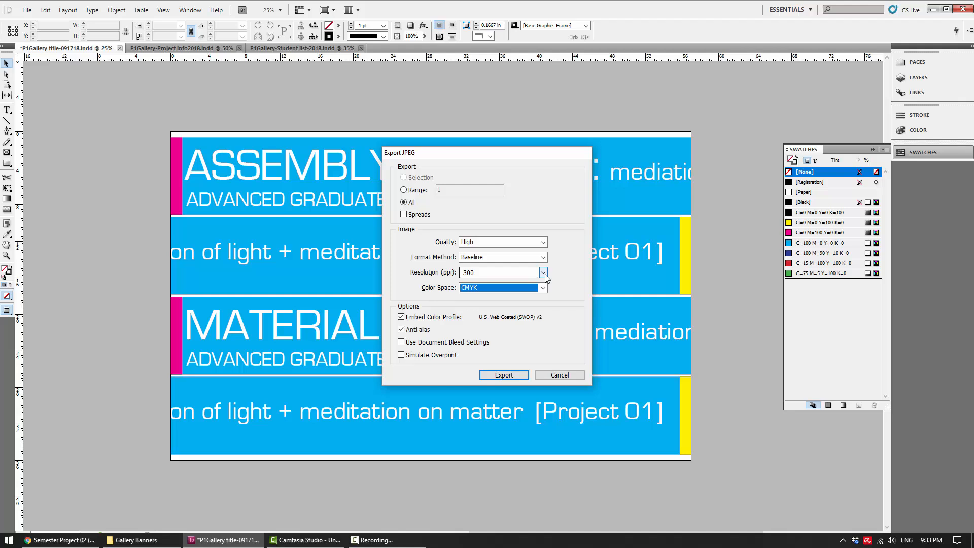
left_click(543, 288)
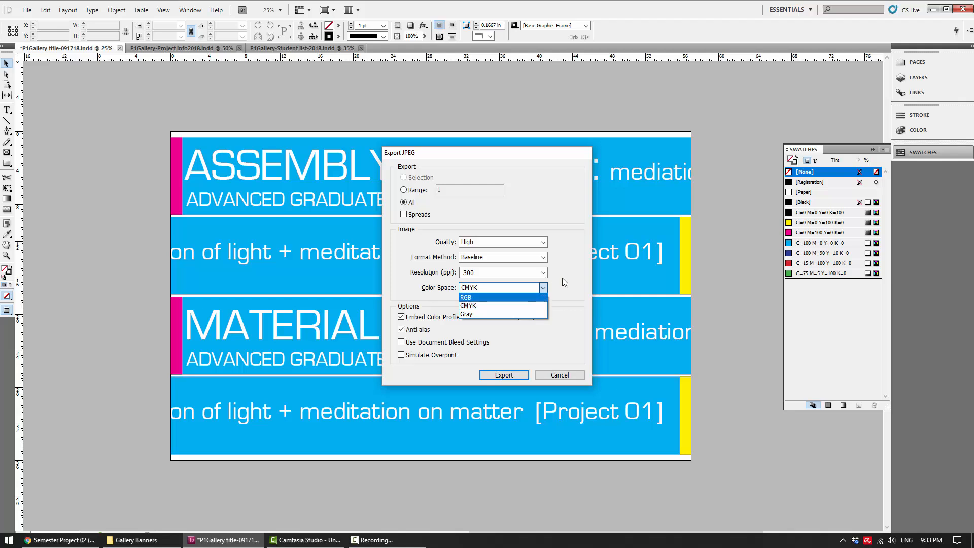
left_click(571, 274)
Set the JPEG resolution to 150 ppi, trying 72 ppi along the way, and export the title banner
left_click(543, 273)
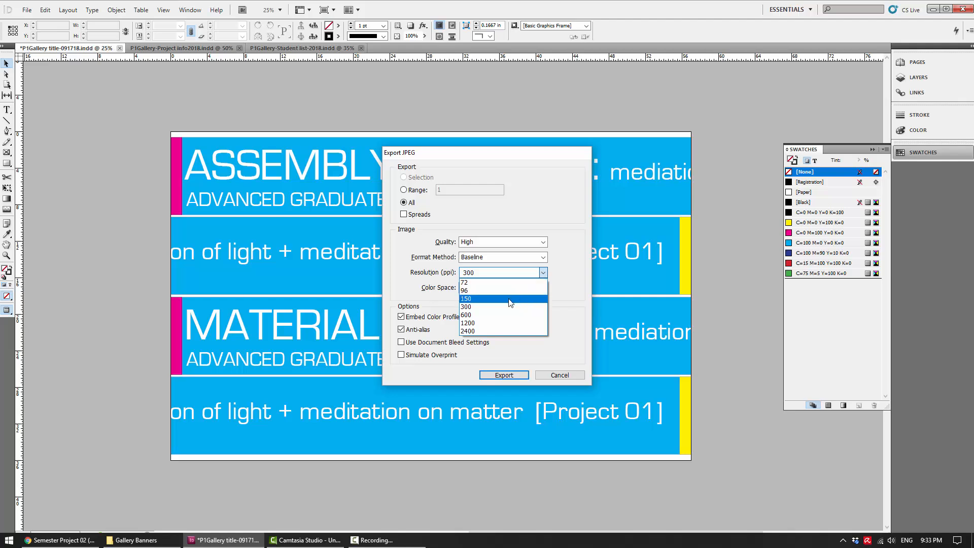
left_click(482, 299)
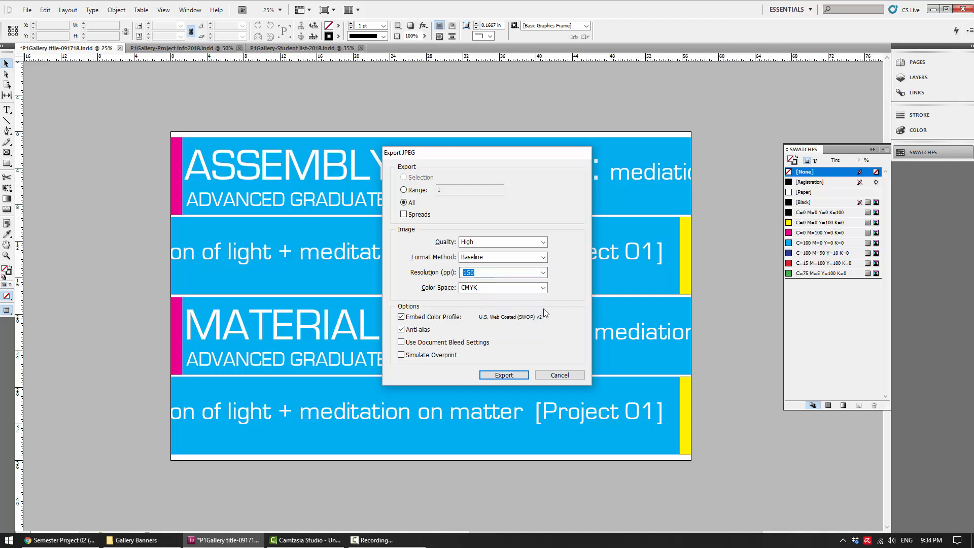
left_click(543, 273)
left_click(533, 285)
left_click(544, 273)
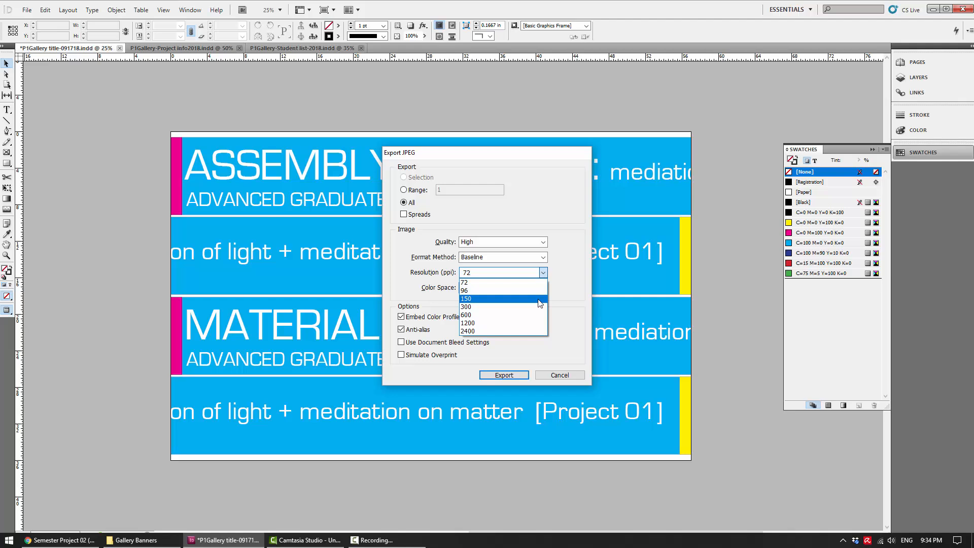
left_click(539, 300)
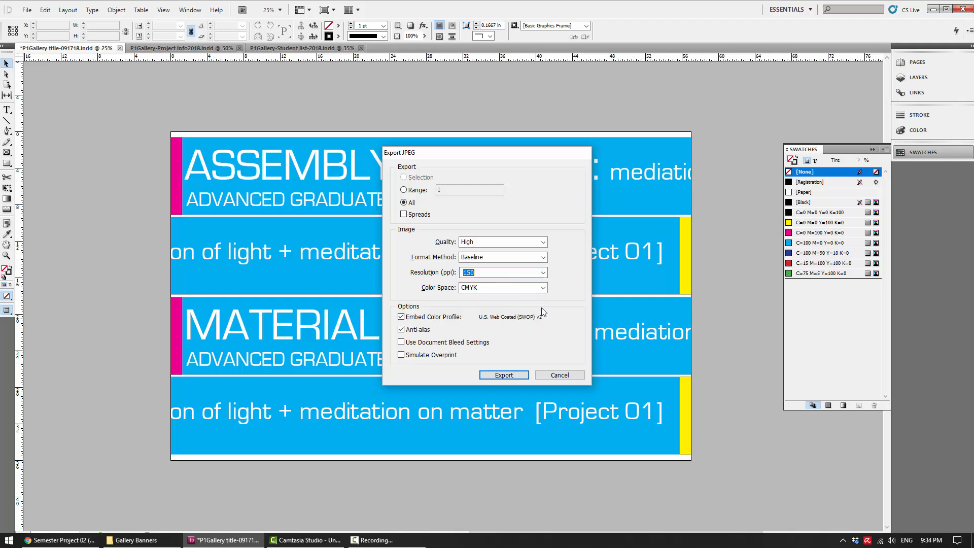
left_click(500, 376)
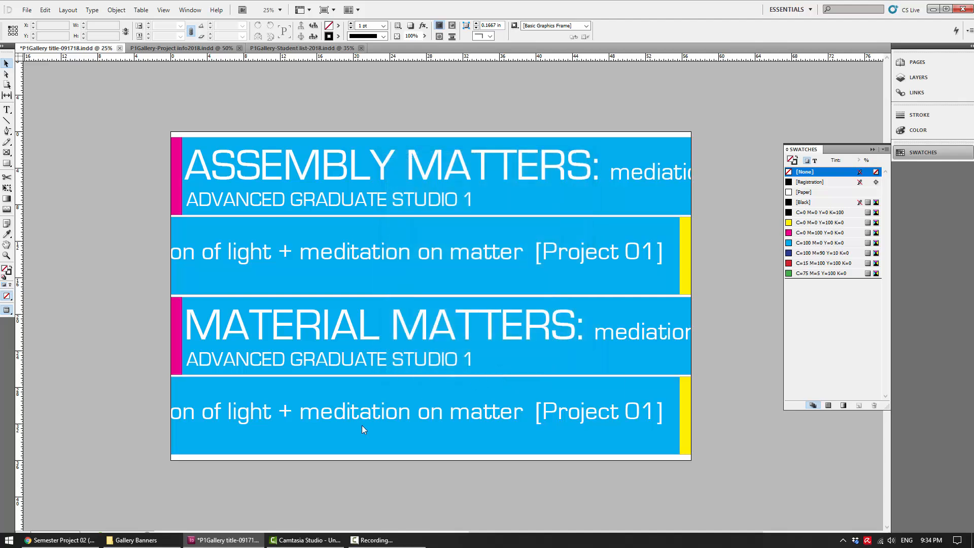
Check the size of the 20181016_P1GalleryTitle JPG in the Gallery Banners folder, inspect its lettering up close, and close it
left_click(133, 540)
left_click(303, 388)
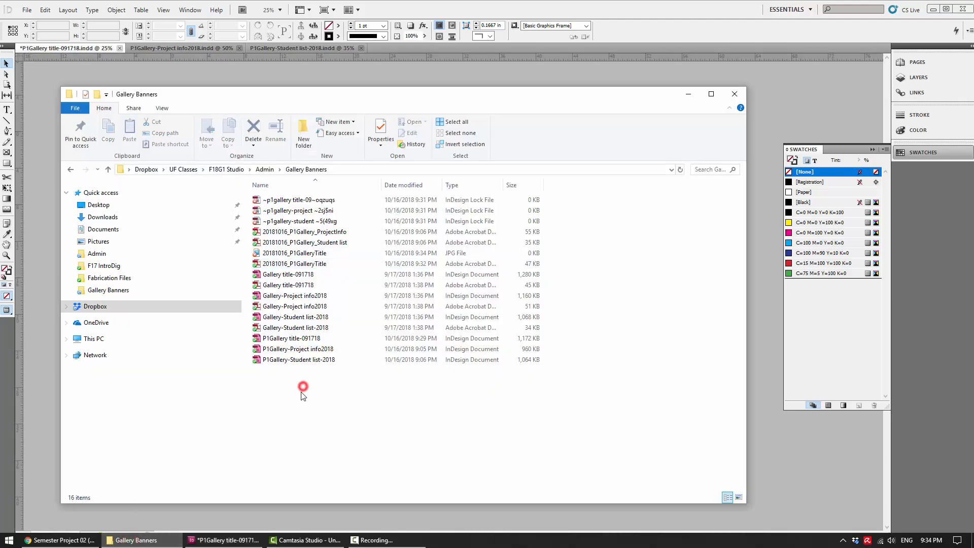
left_click(314, 253)
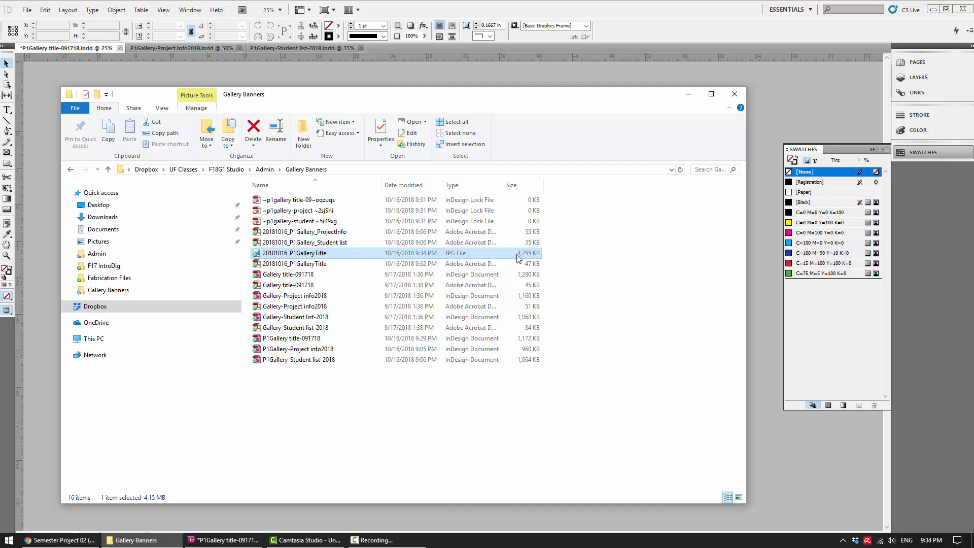
double_click(314, 253)
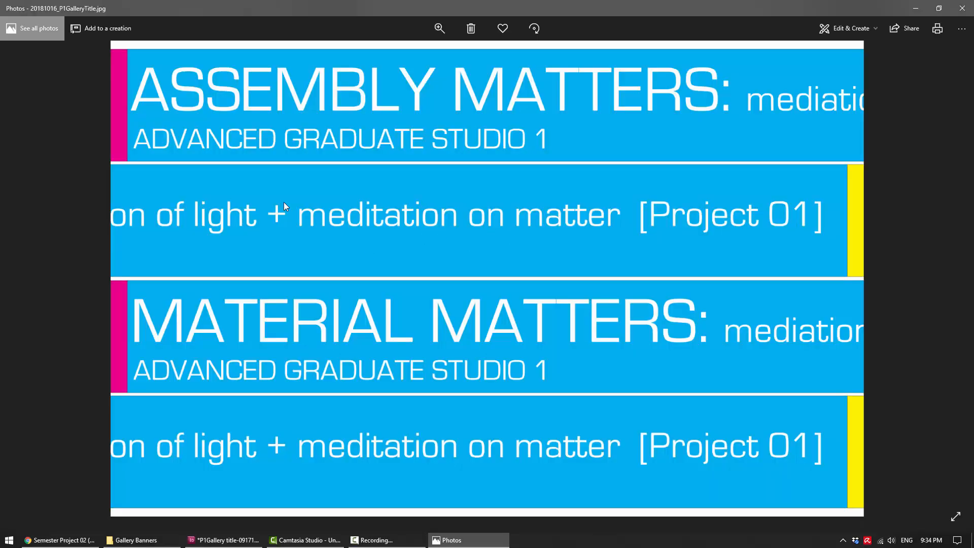
scroll(569, 213, "up", 6)
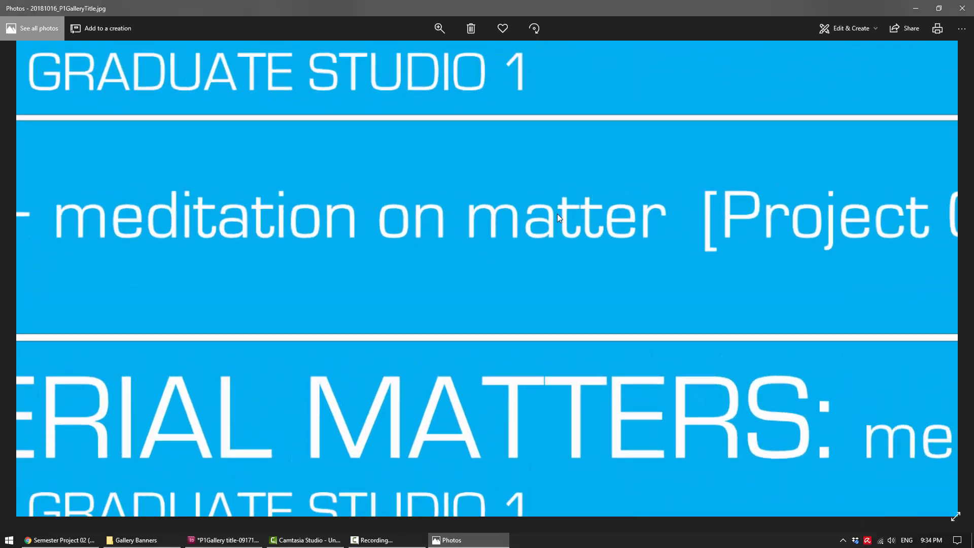
scroll(439, 253, "up", 3)
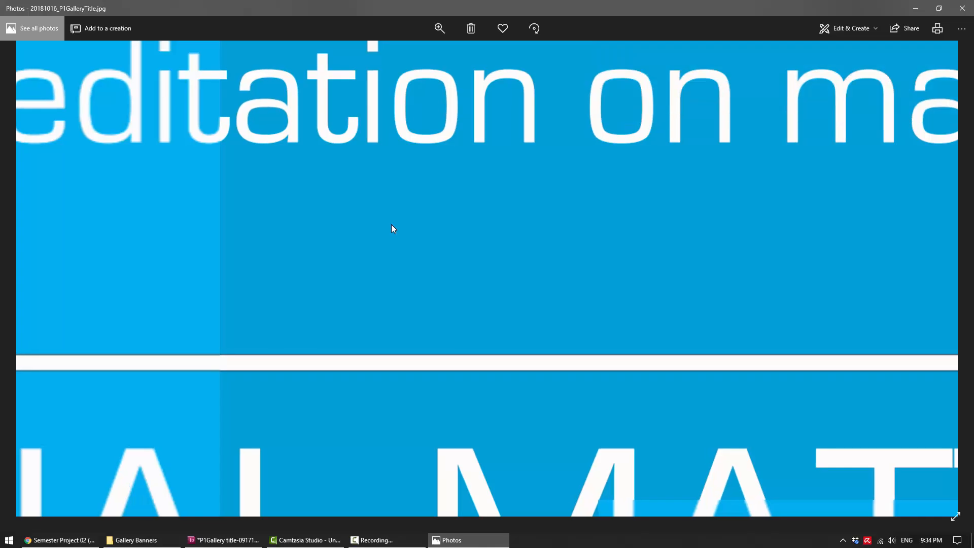
left_click_drag(464, 160, 423, 284)
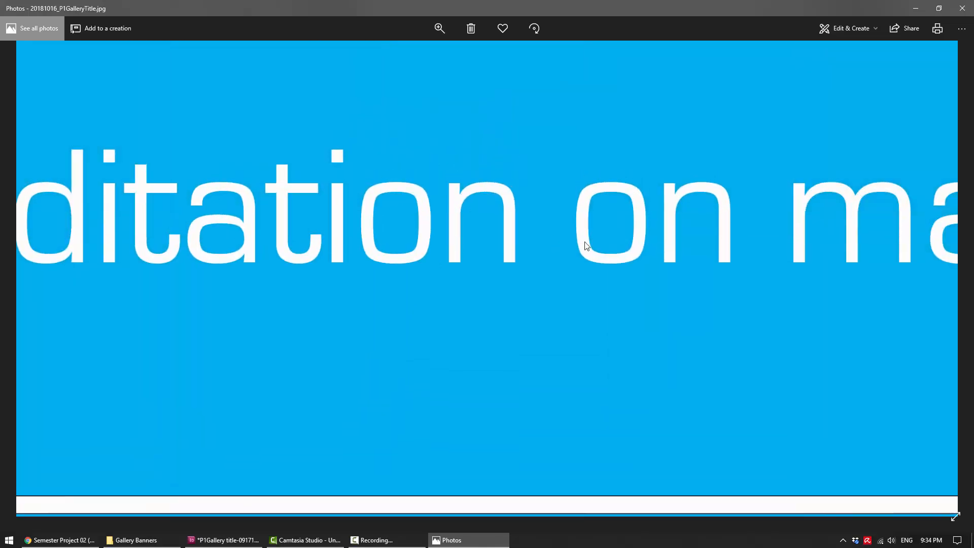
scroll(459, 221, "up", 2)
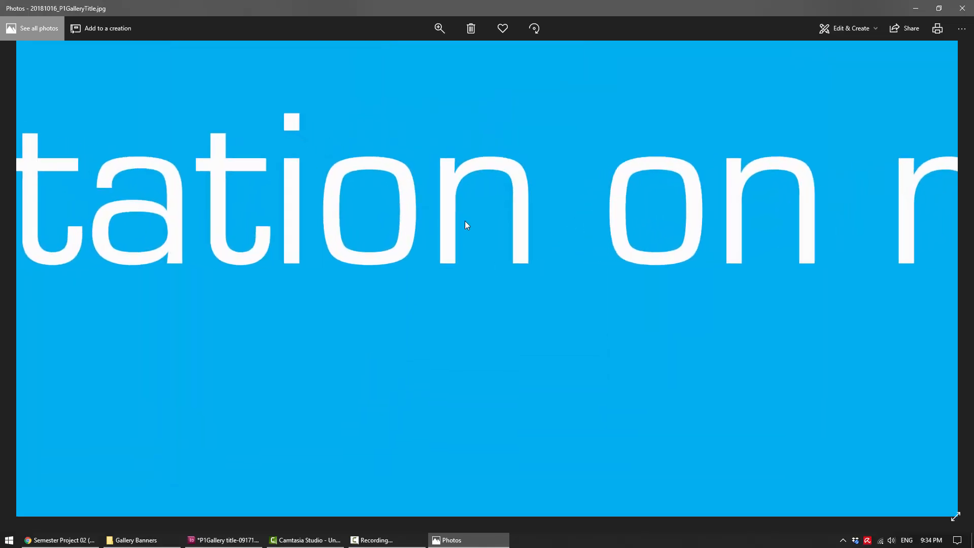
scroll(465, 218, "down", 7)
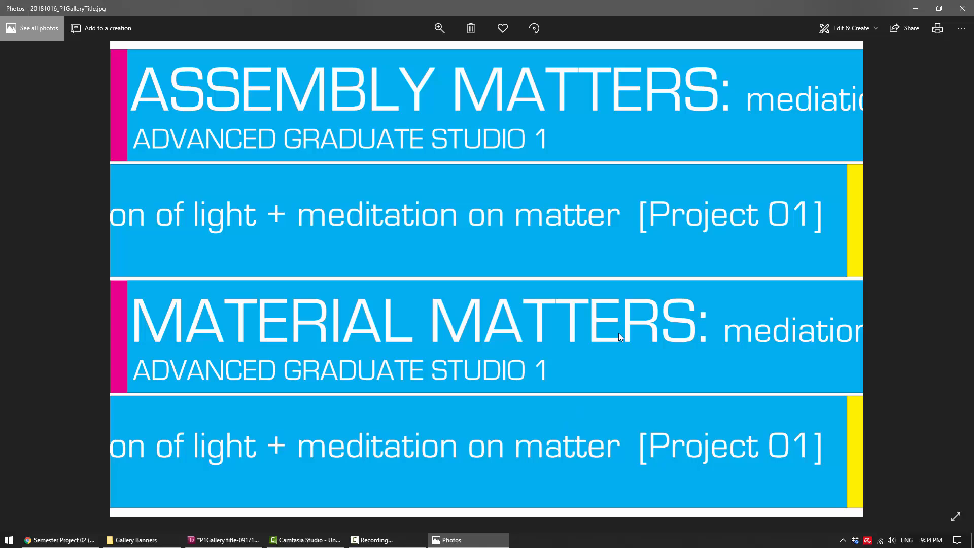
left_click(961, 8)
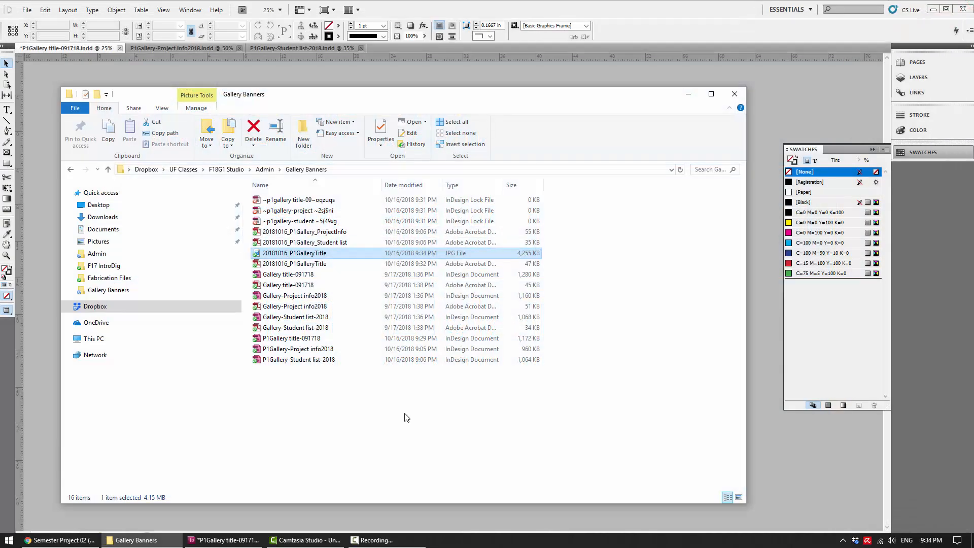
Export the title banner again in InDesign as 20181016_P1GalleryTitle JPEG at 300 ppi, replacing the existing file
left_click(324, 75)
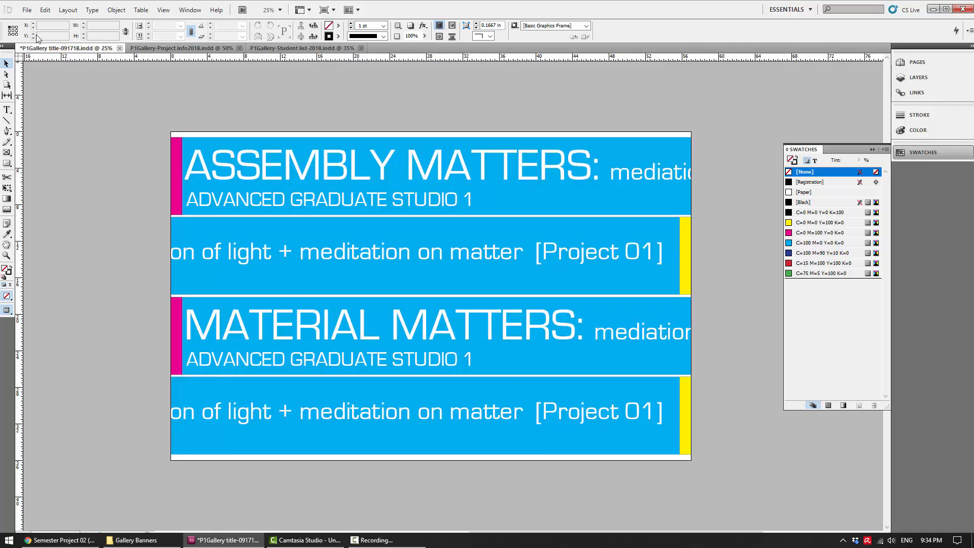
left_click(27, 11)
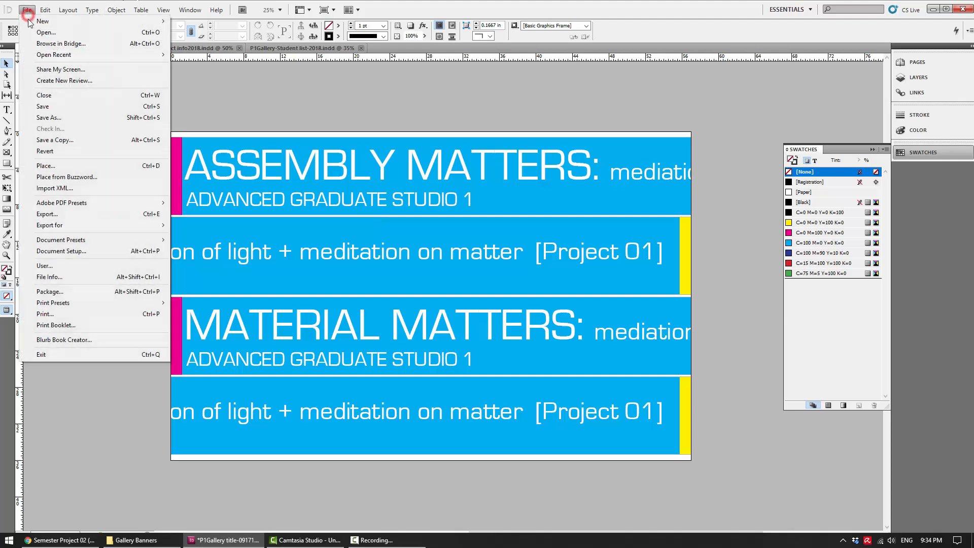
left_click(121, 215)
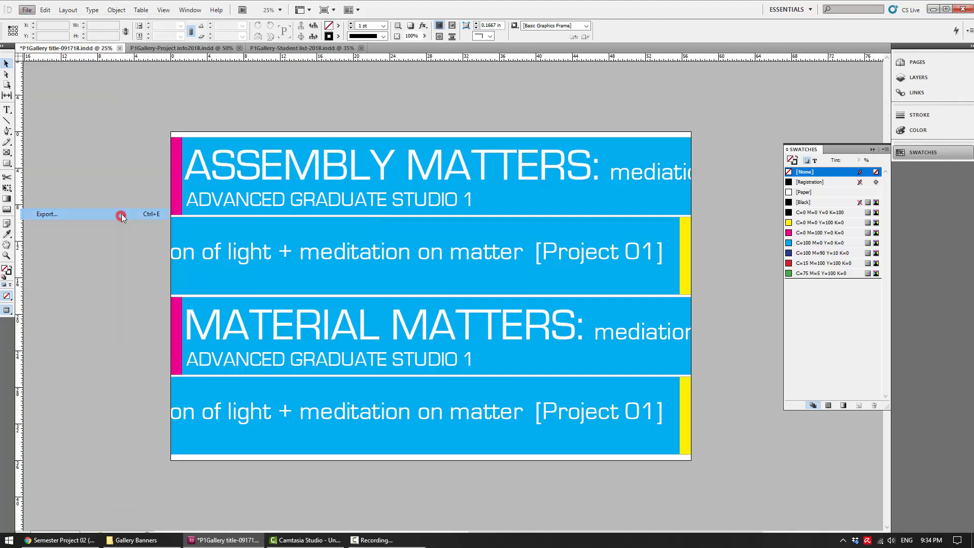
left_click(609, 408)
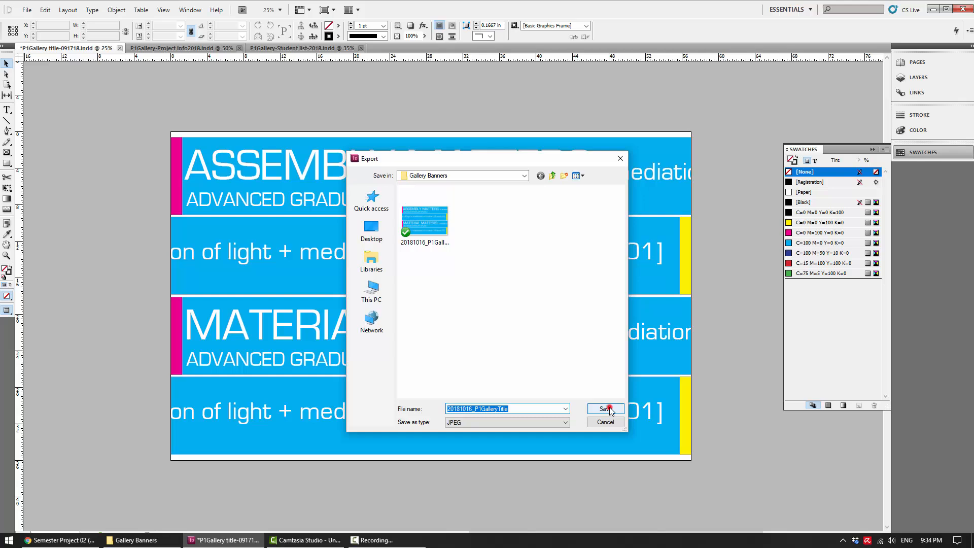
left_click(510, 274)
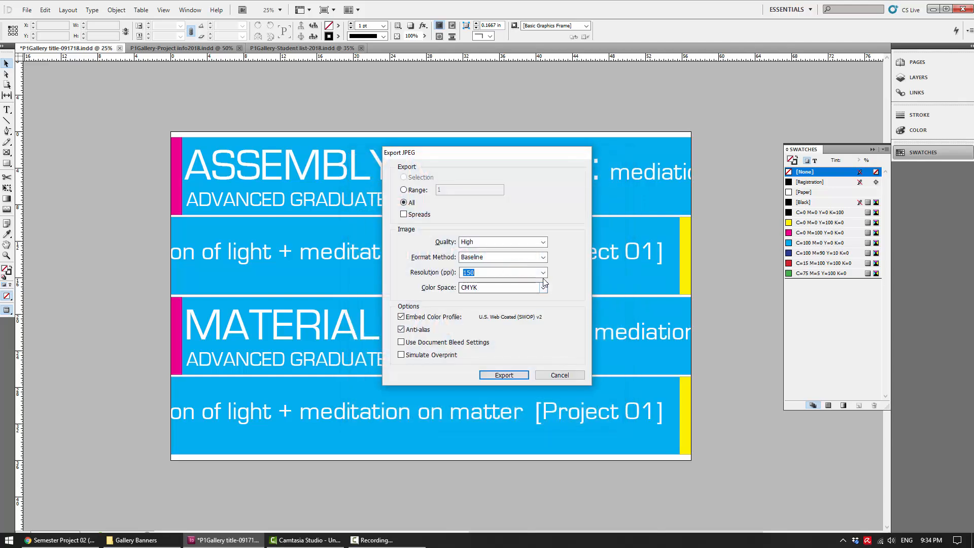
left_click(543, 272)
left_click(539, 310)
left_click(511, 376)
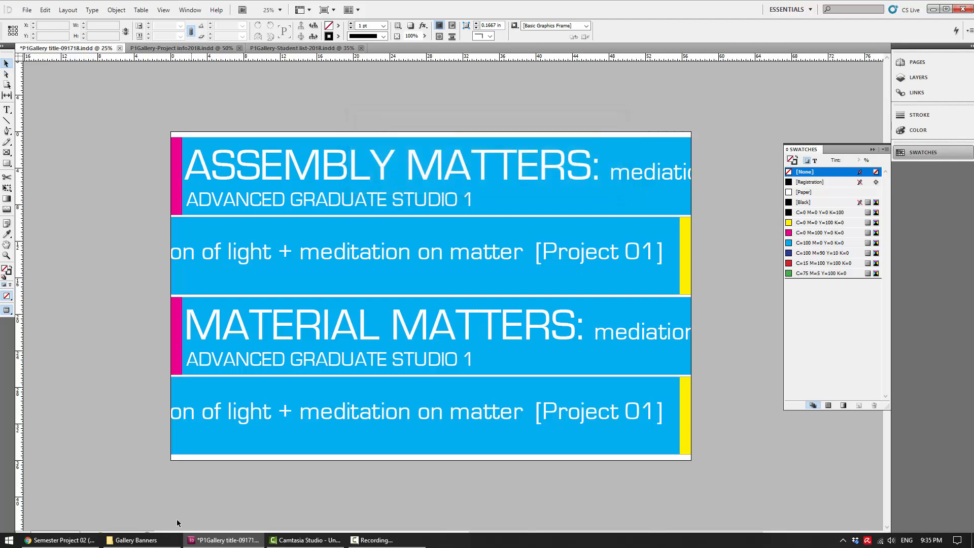
Check the file size of the re-exported 20181016_P1GalleryTitle JPG, examine its sharpness up close, and close the image
left_click(159, 541)
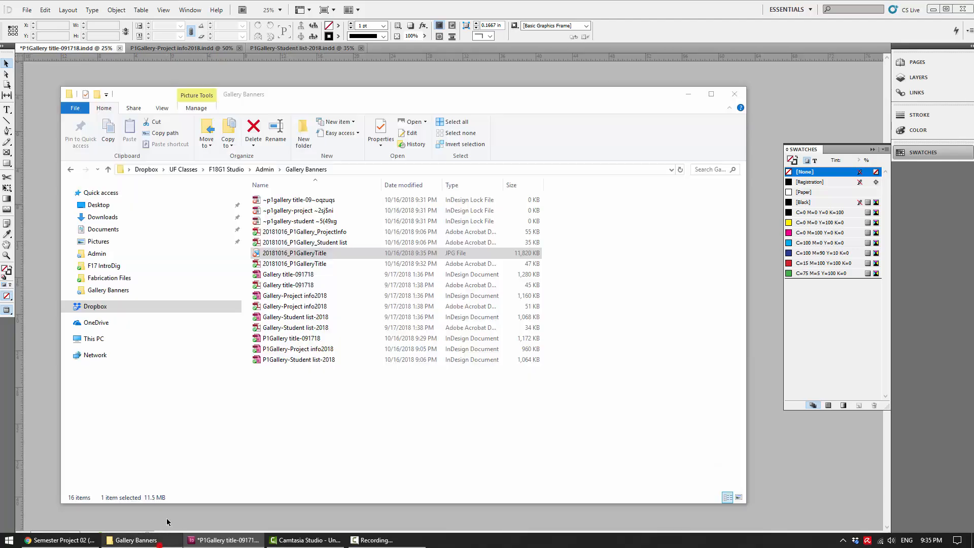
left_click(524, 257)
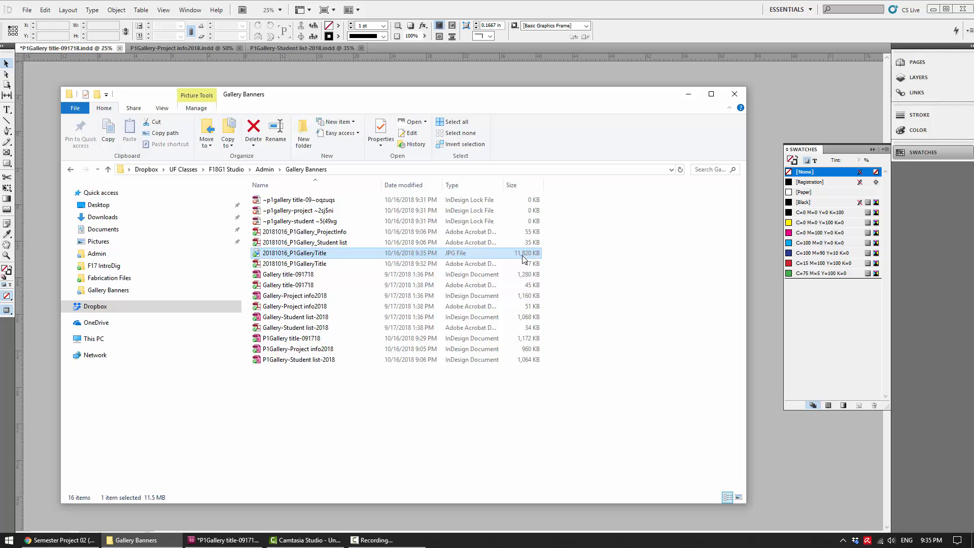
left_click(305, 254)
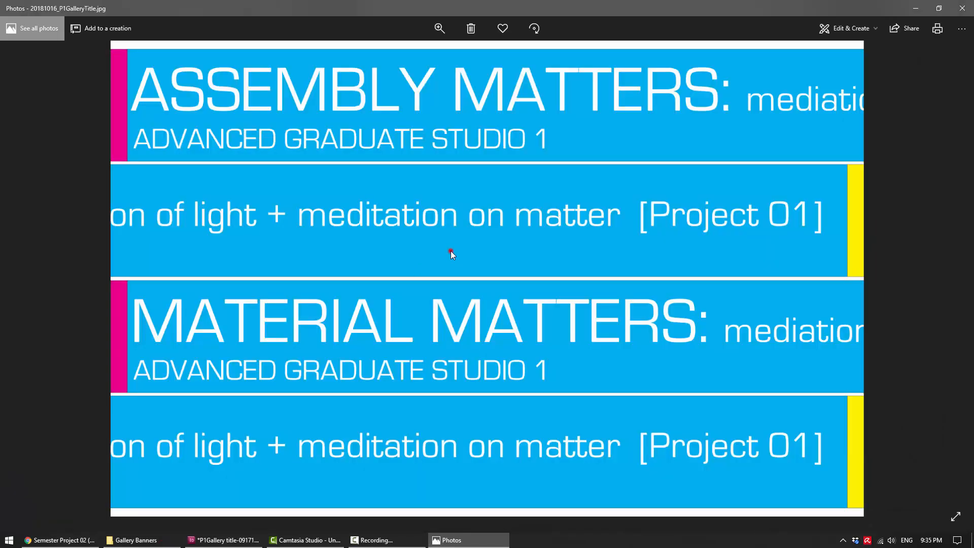
scroll(568, 260, "up", 6)
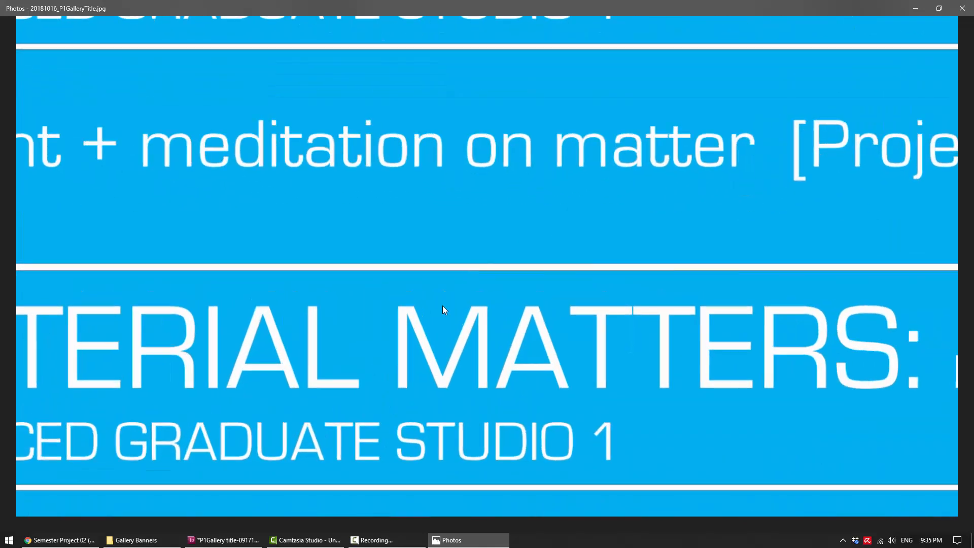
scroll(417, 313, "up", 1)
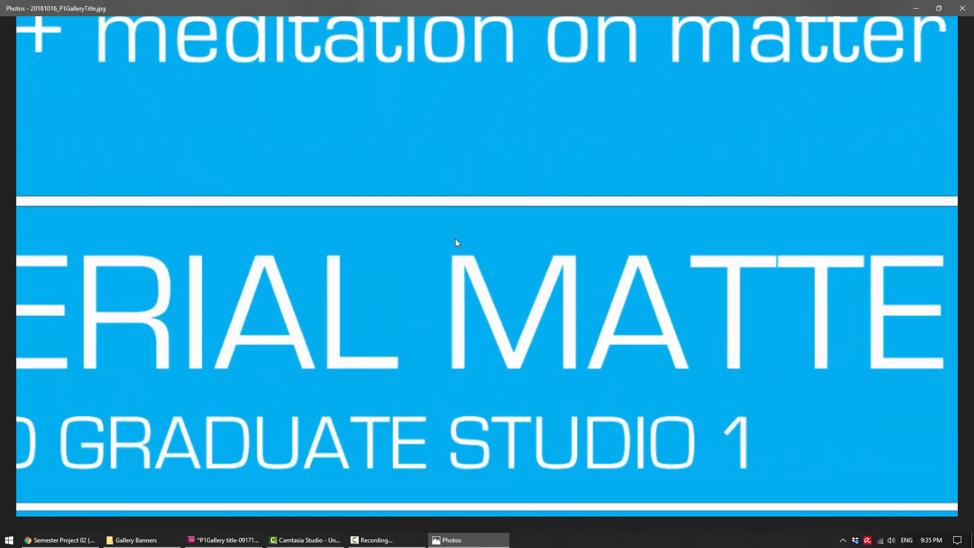
scroll(446, 243, "down", 5)
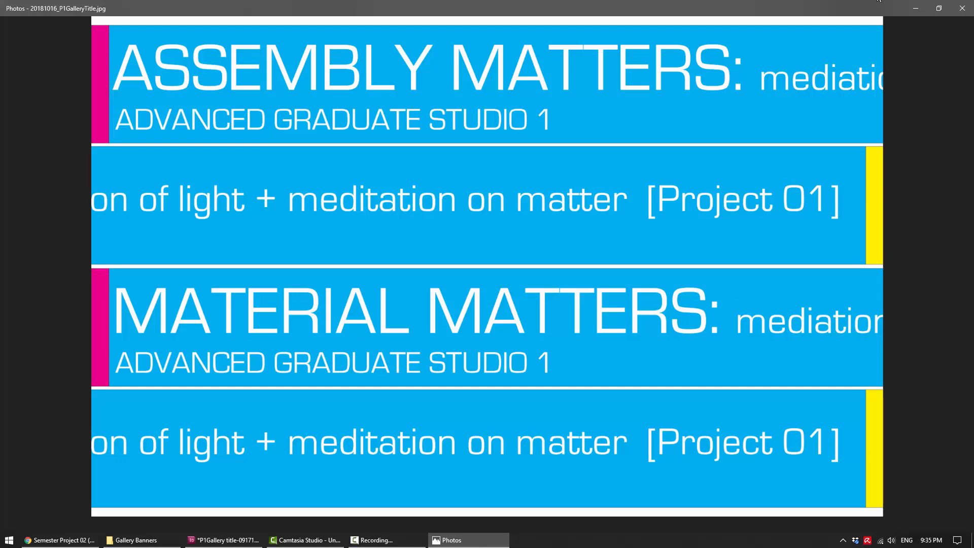
left_click(962, 7)
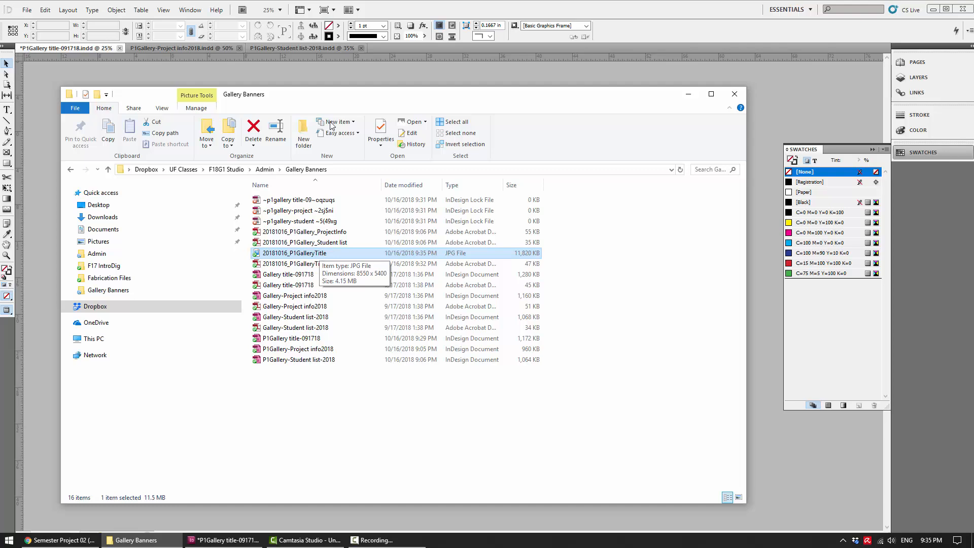
Switch to the TestExport.indd document and examine its page size and facing pages setting in Document Setup without changing anything
key("alt+Tab")
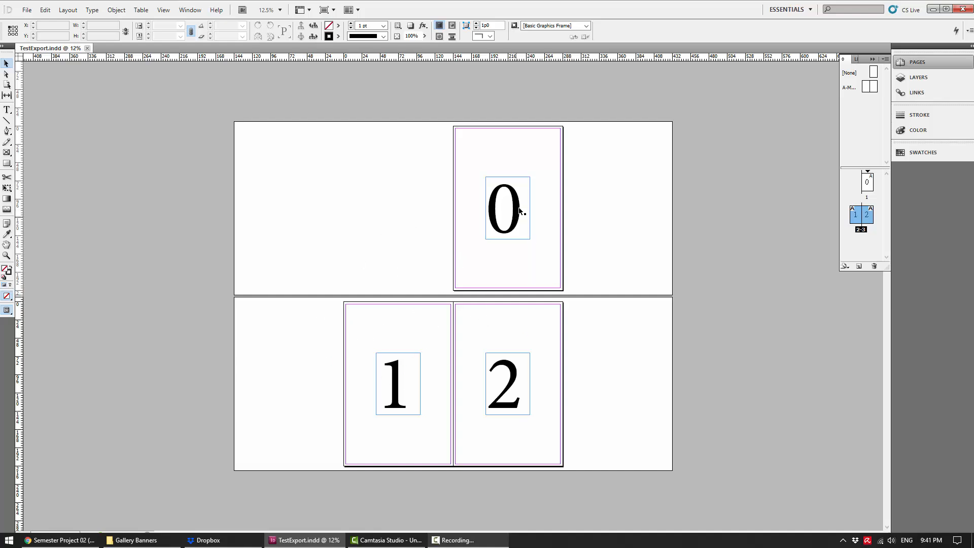
left_click(26, 9)
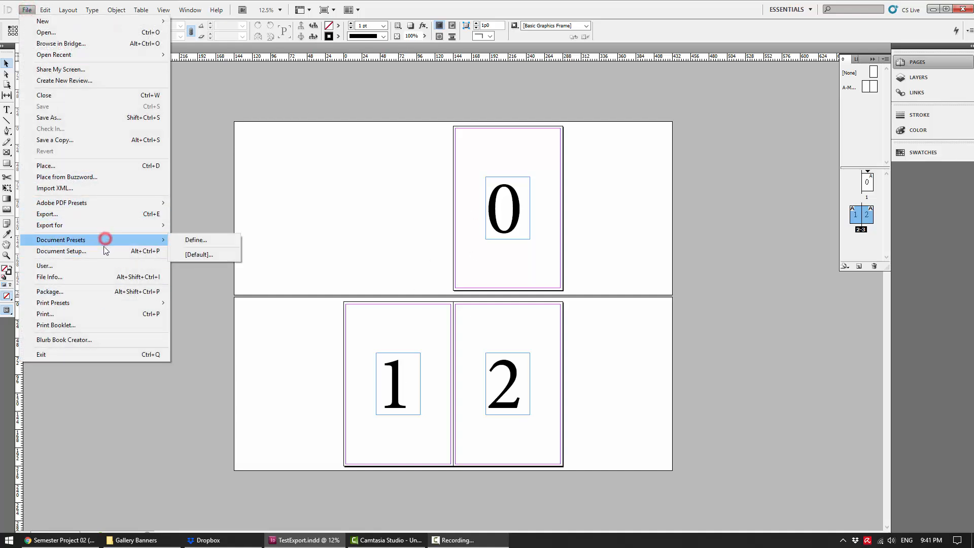
left_click(103, 250)
left_click(495, 171)
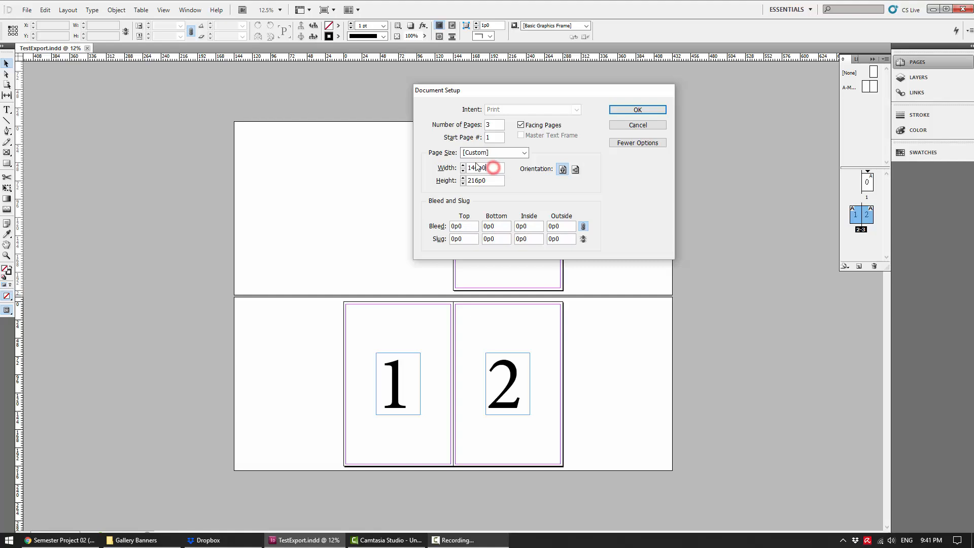
left_click(659, 125)
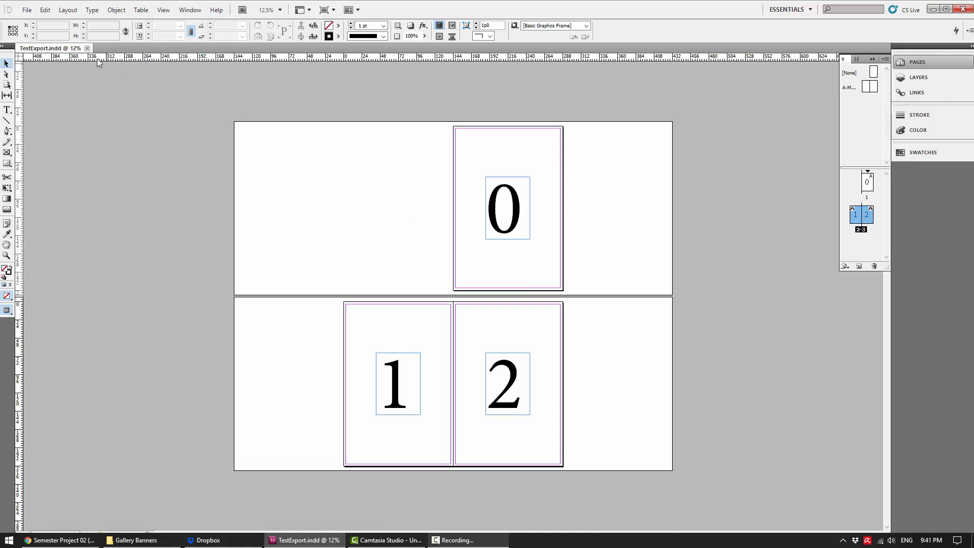
left_click(27, 10)
left_click(74, 252)
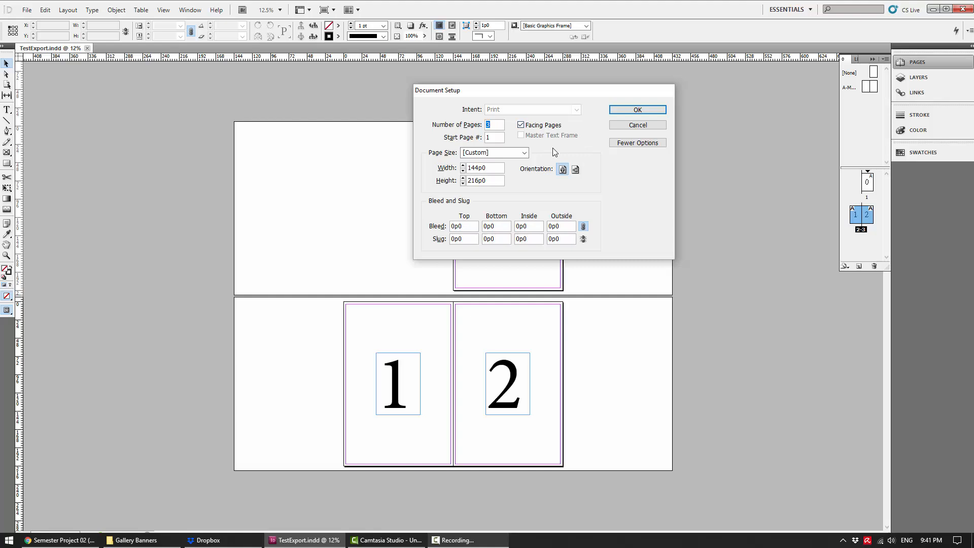
left_click(655, 125)
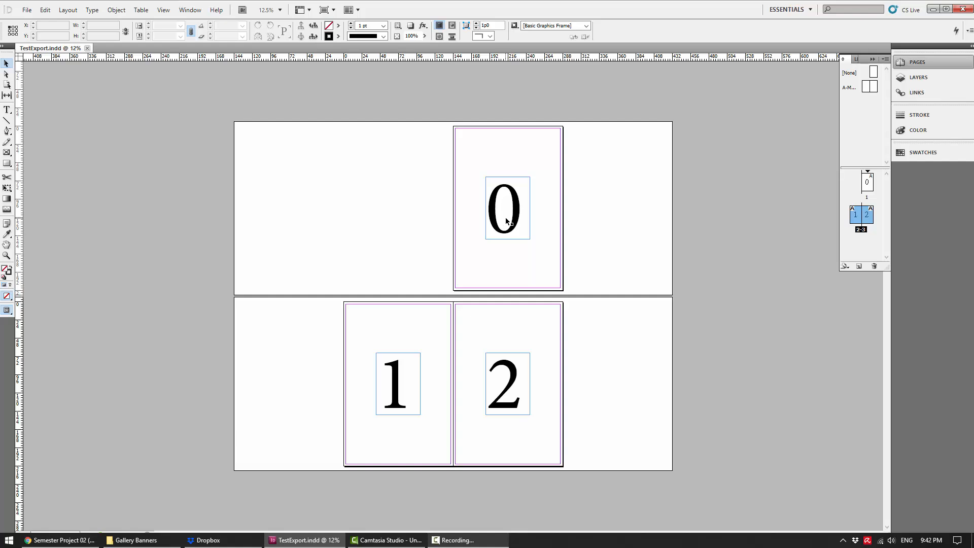
Start an Adobe PDF (Print) export of the document named TestExport on the Desktop
left_click(27, 10)
left_click(77, 213)
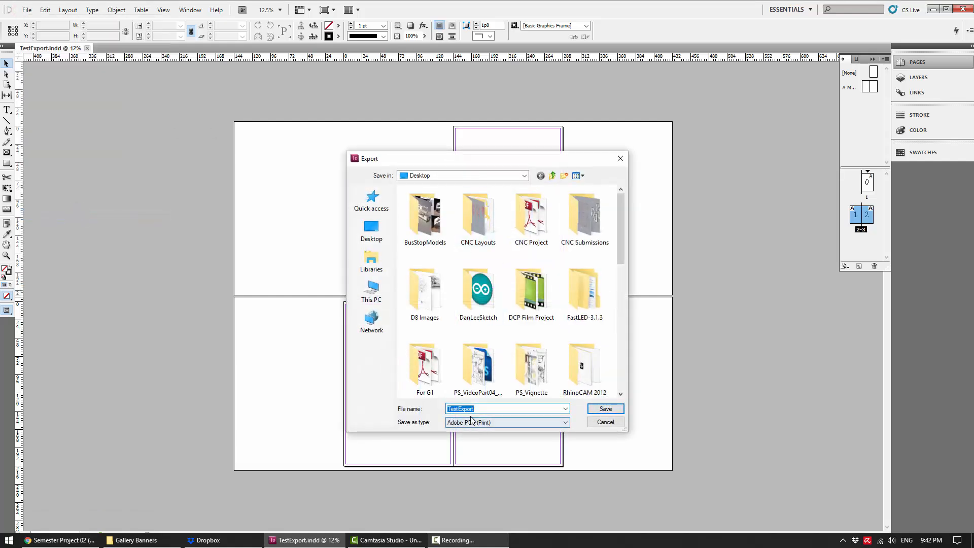
left_click(618, 409)
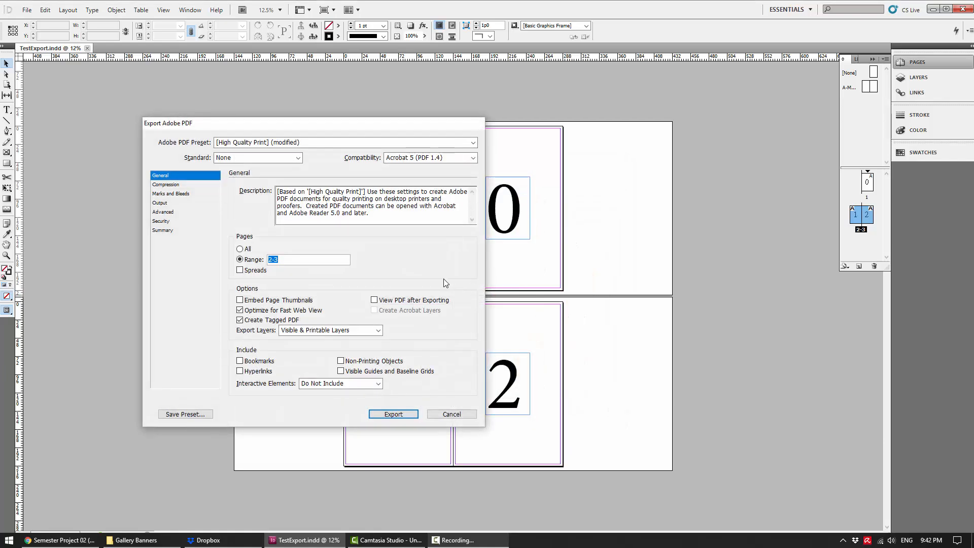
Export all pages of the document to the TestExport PDF as single pages and bring up the desktop
left_click(252, 250)
left_click(388, 415)
left_click(973, 547)
left_click(561, 372)
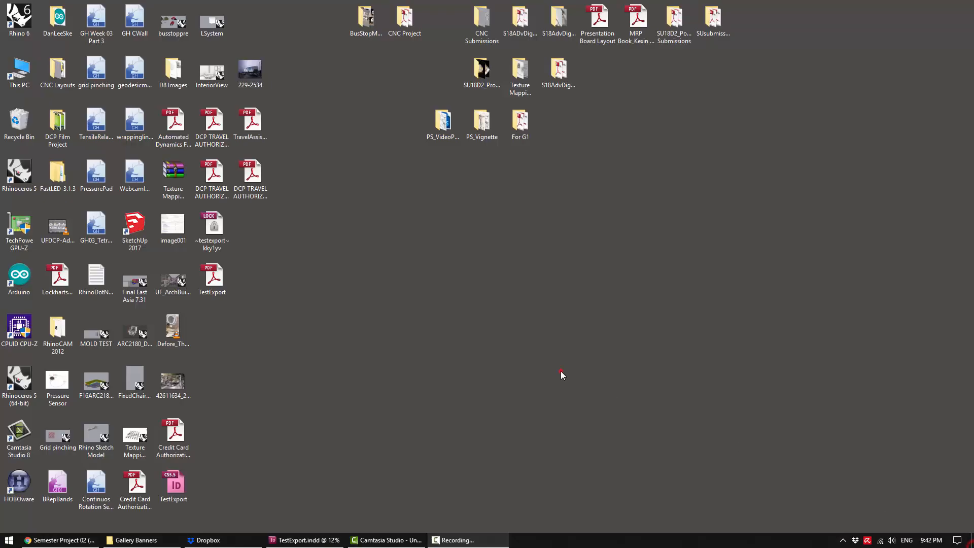
Open the exported TestExport PDF in Acrobat and page through all of its pages
double_click(216, 276)
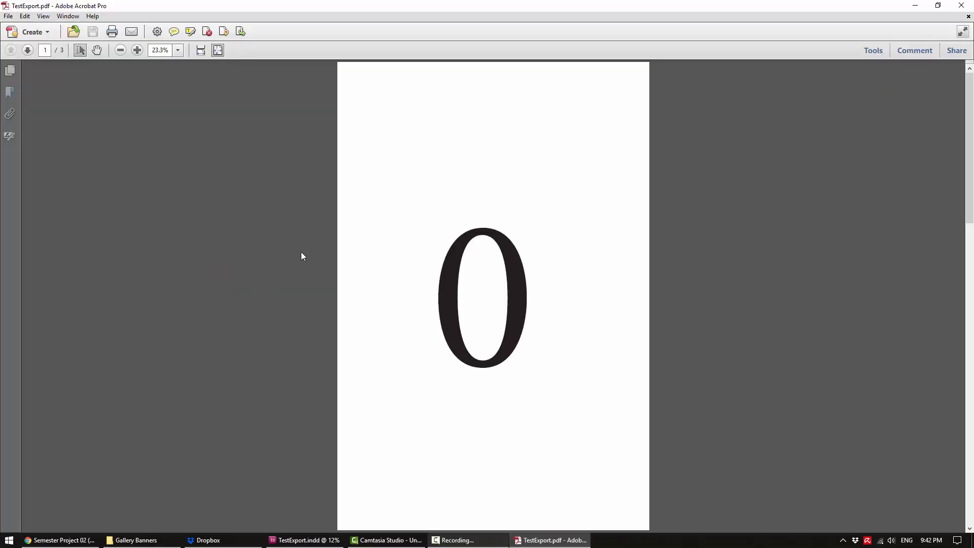
key("Right")
key("Right")
key("Left")
key("Left")
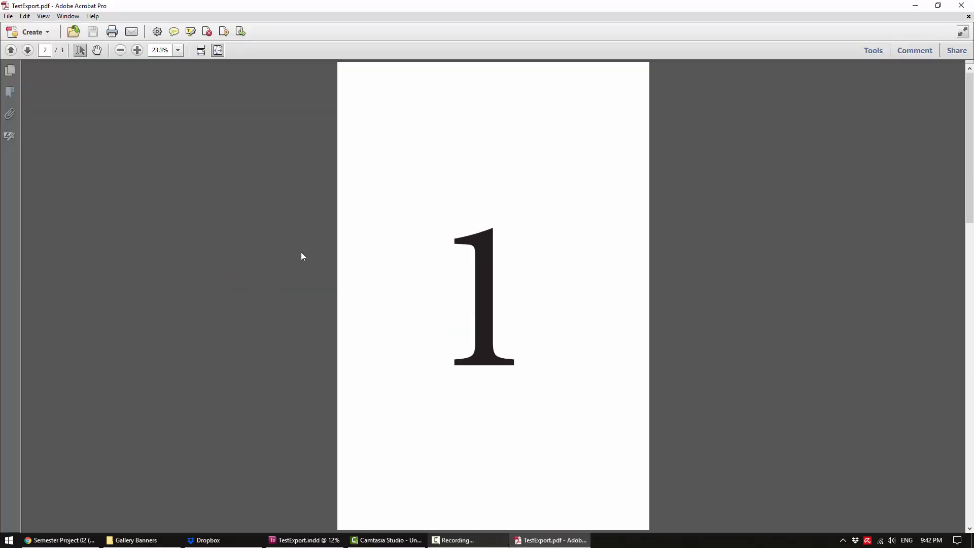
Set the TestExport PDF's page display to Two Page View
left_click(41, 15)
mouse_move(63, 55)
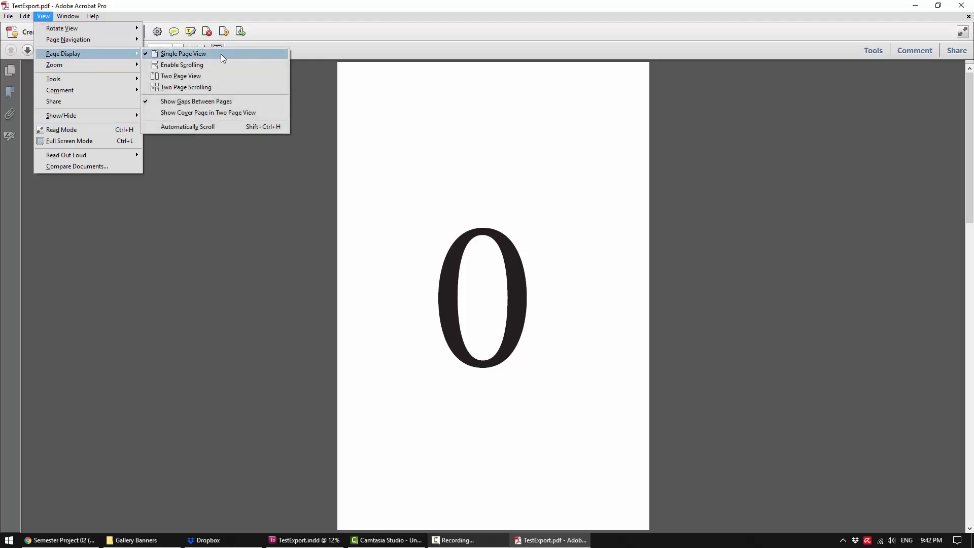
left_click(216, 127)
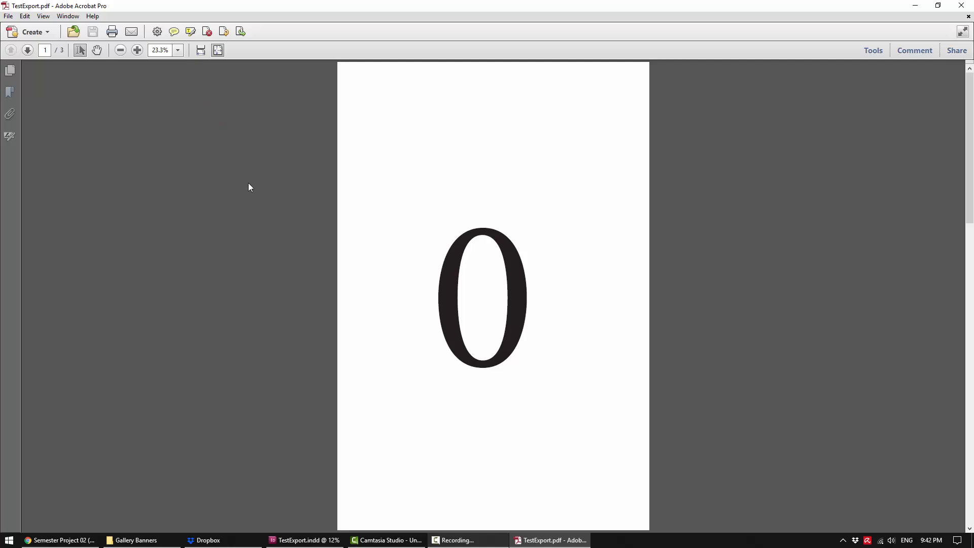
left_click(43, 16)
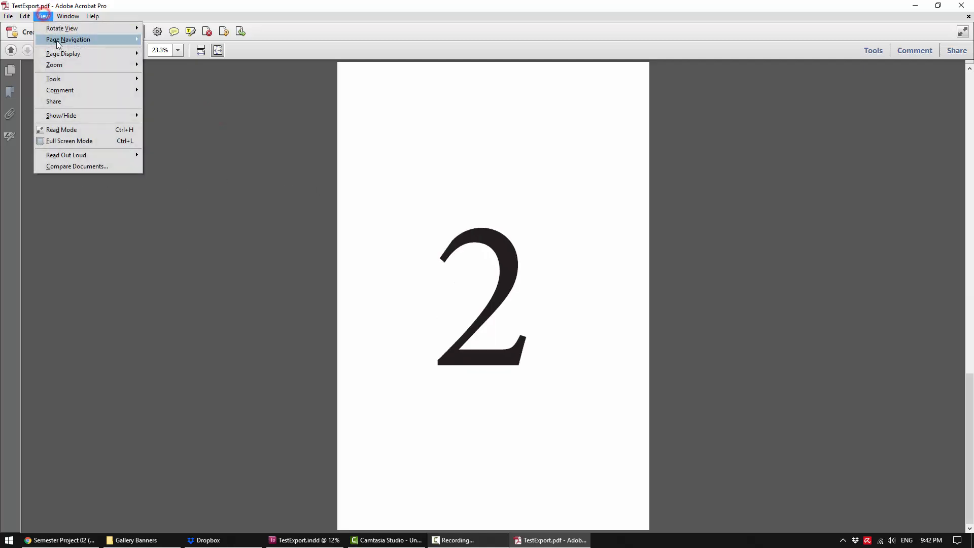
mouse_move(58, 54)
left_click(210, 78)
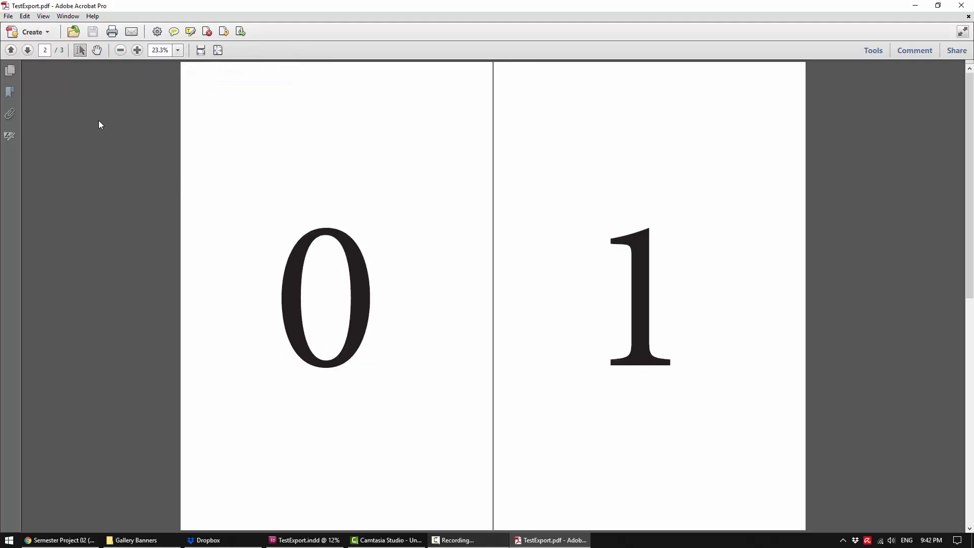
Turn on Show Cover Page in Two Page View and examine how the cover and the following spread are displayed
left_click(43, 16)
mouse_move(80, 53)
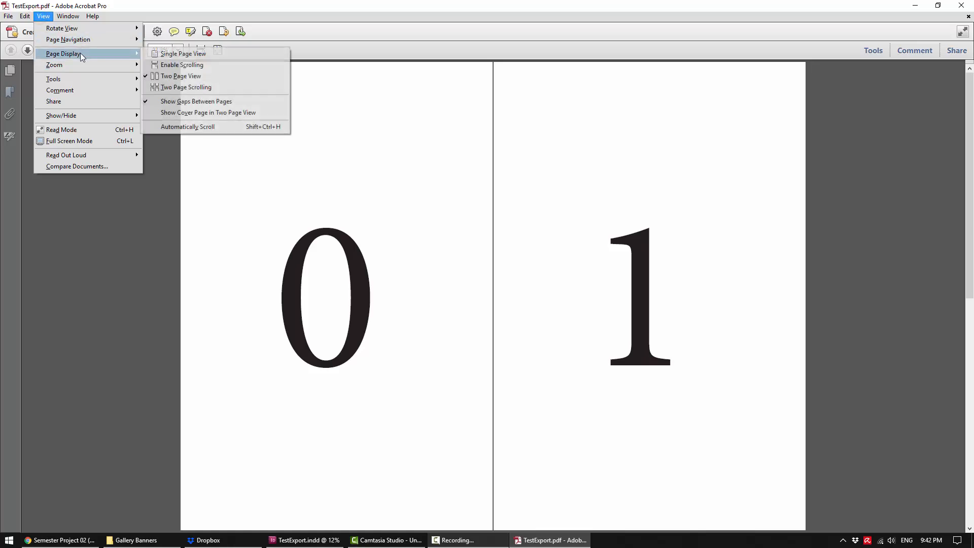
left_click(223, 113)
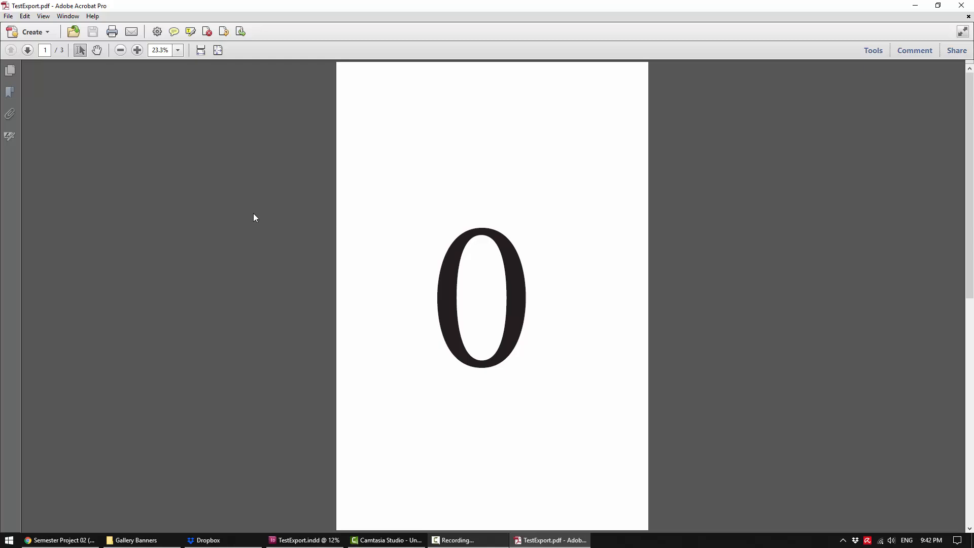
scroll(254, 217, "down", 1)
scroll(448, 262, "down", 1)
scroll(442, 257, "up", 2)
scroll(440, 263, "down", 2)
scroll(441, 263, "up", 2)
Delete the first page, numbered 0, from the PDF through its page thumbnails, and close the file without saving
left_click(9, 70)
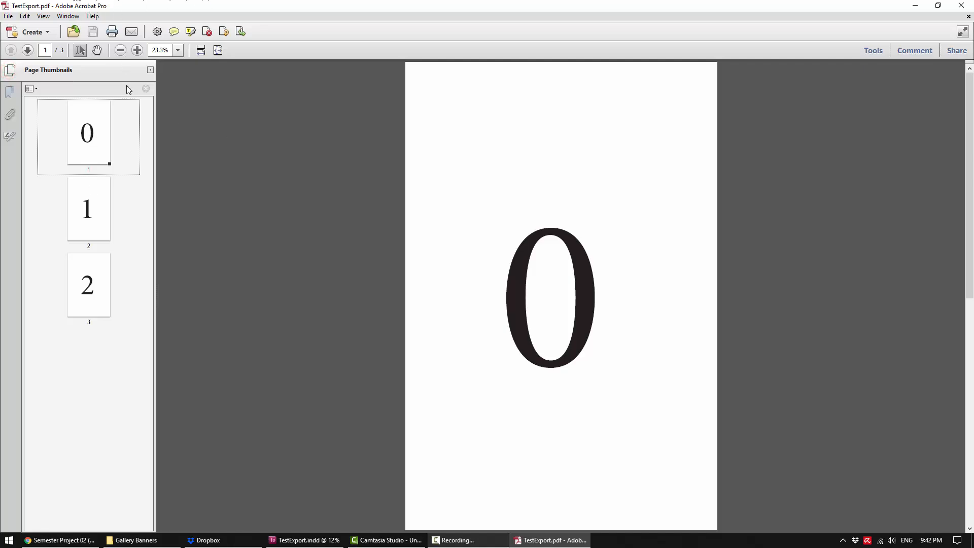
left_click(107, 140)
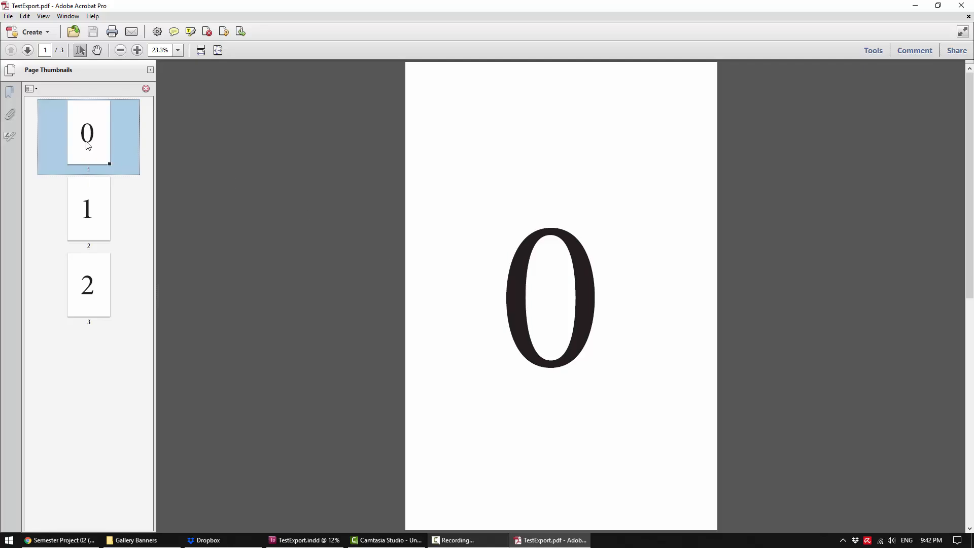
key("Delete")
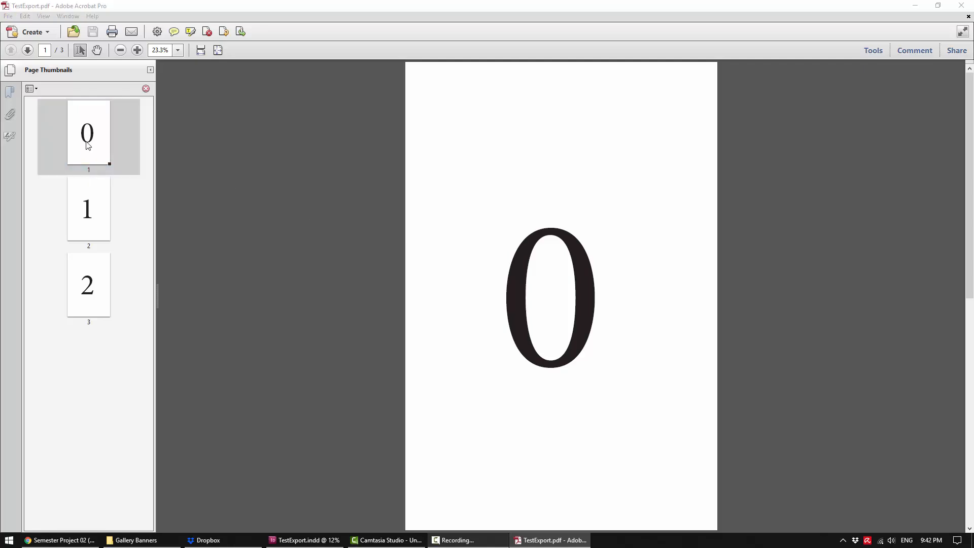
left_click(554, 293)
left_click(300, 166)
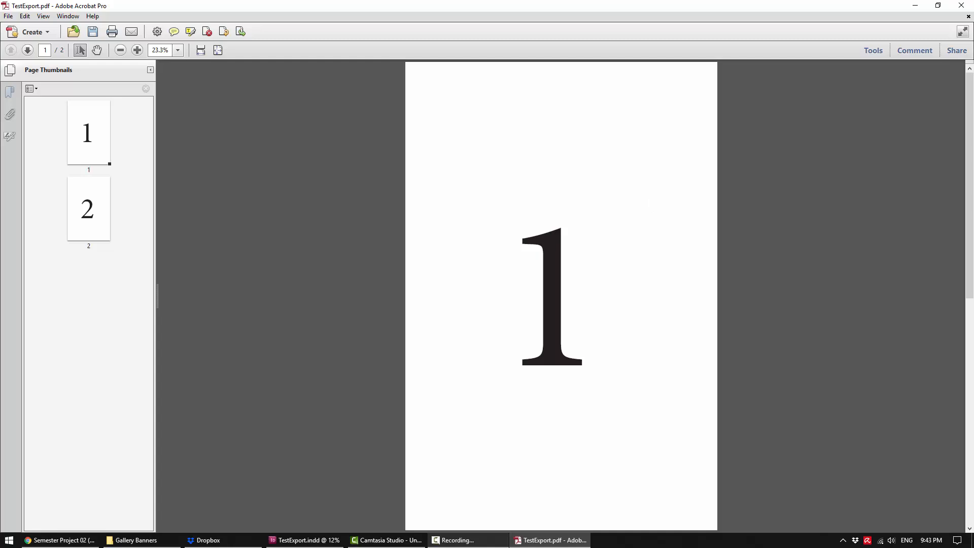
left_click(961, 6)
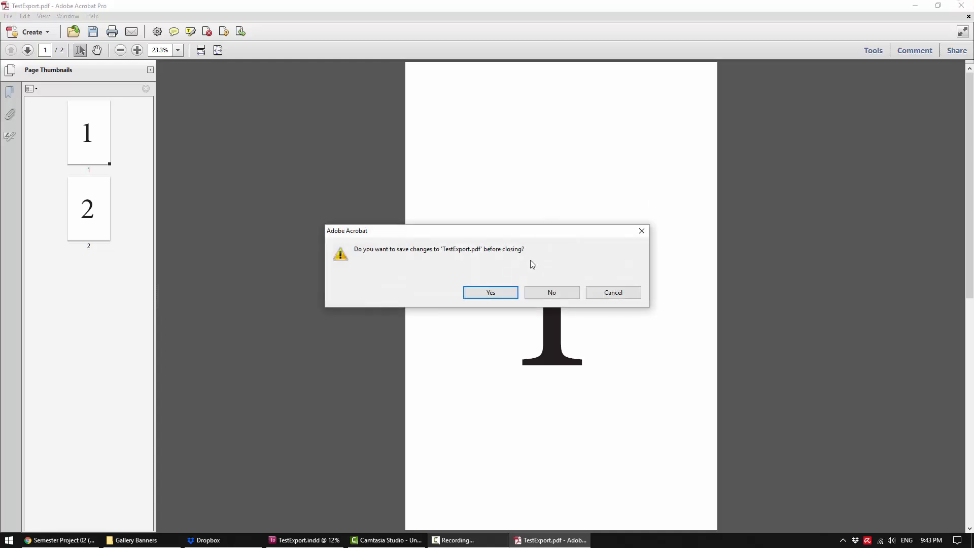
left_click(572, 286)
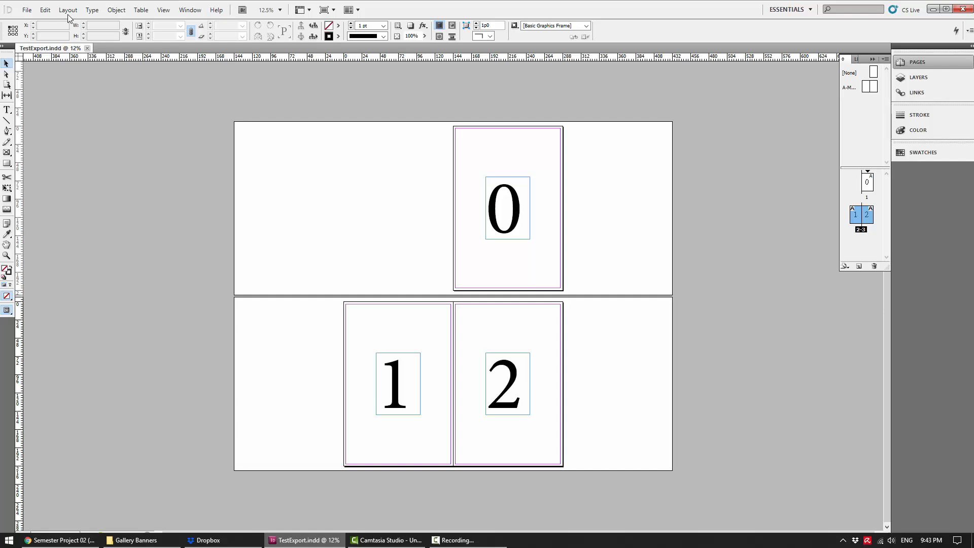
Export pages 2-3 from InDesign as spreads to the TestExport PDF, replacing the existing file, and bring up the desktop
left_click(22, 10)
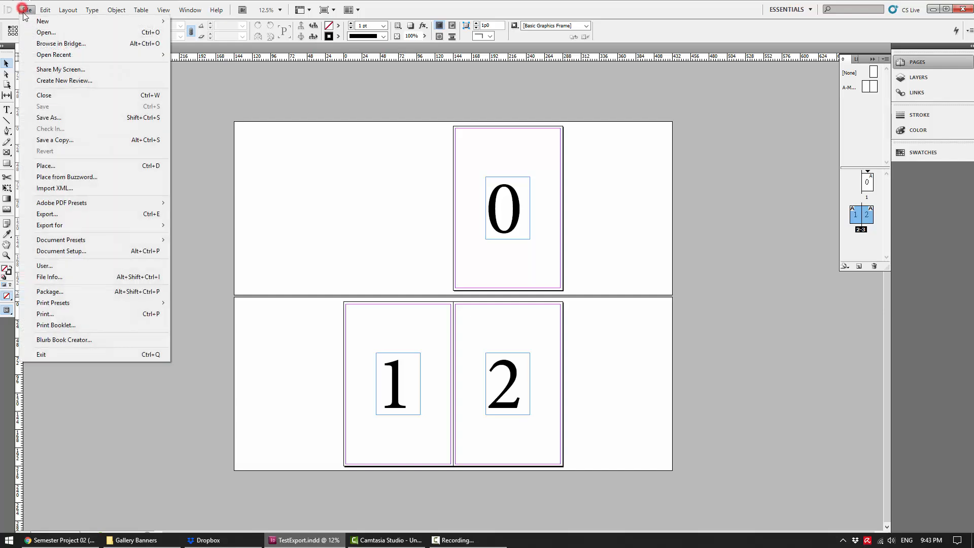
left_click(90, 214)
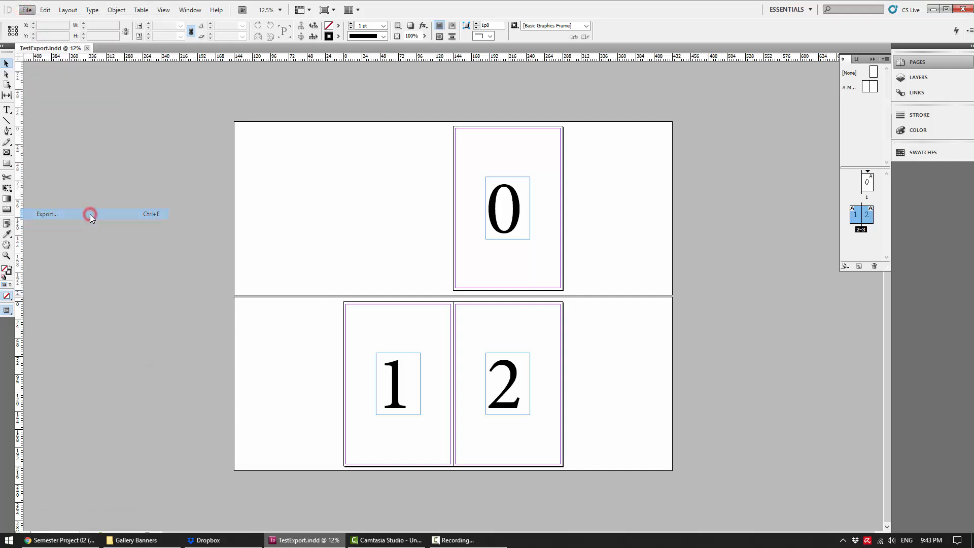
left_click(594, 408)
left_click(515, 273)
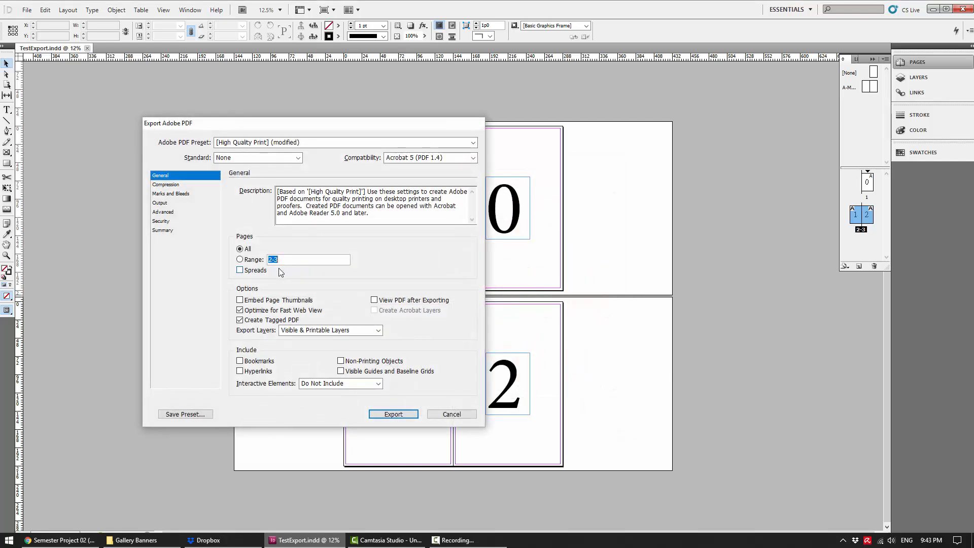
left_click(247, 260)
left_click(335, 130)
left_click_drag(278, 123, 178, 81)
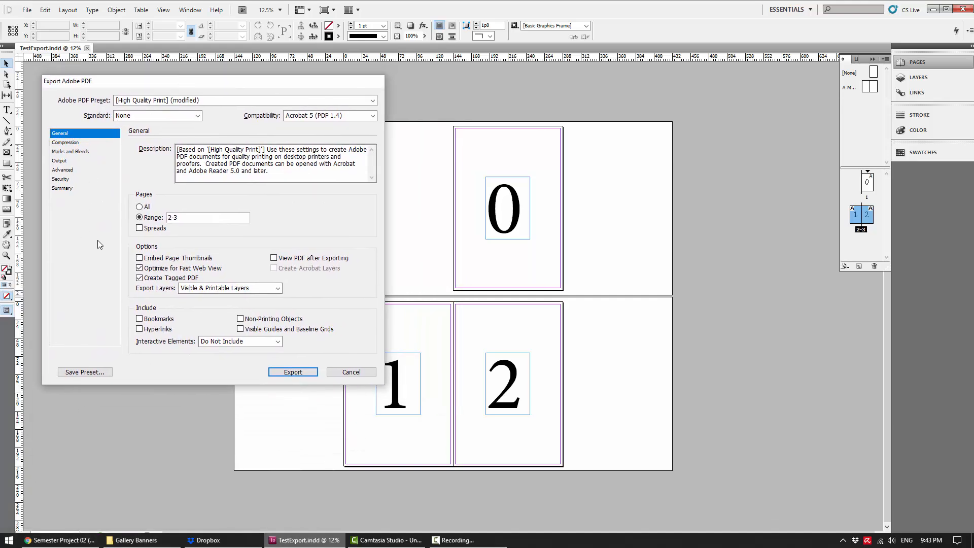
left_click(171, 217)
left_click(294, 372)
left_click(155, 231)
left_click(155, 232)
left_click(155, 231)
left_click(309, 372)
left_click(973, 543)
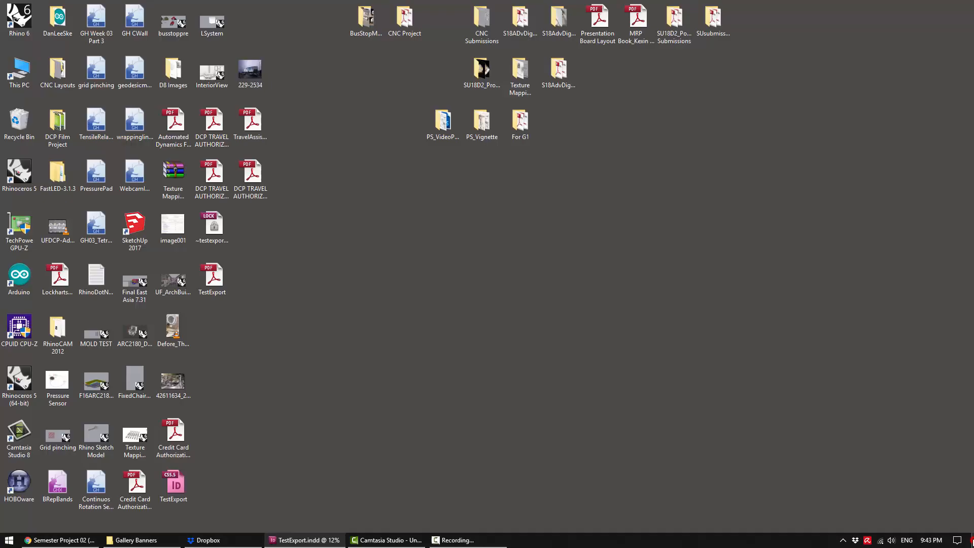
Open the re-exported TestExport PDF in Acrobat and examine how pages 1 and 2 are laid out in the spread
double_click(216, 284)
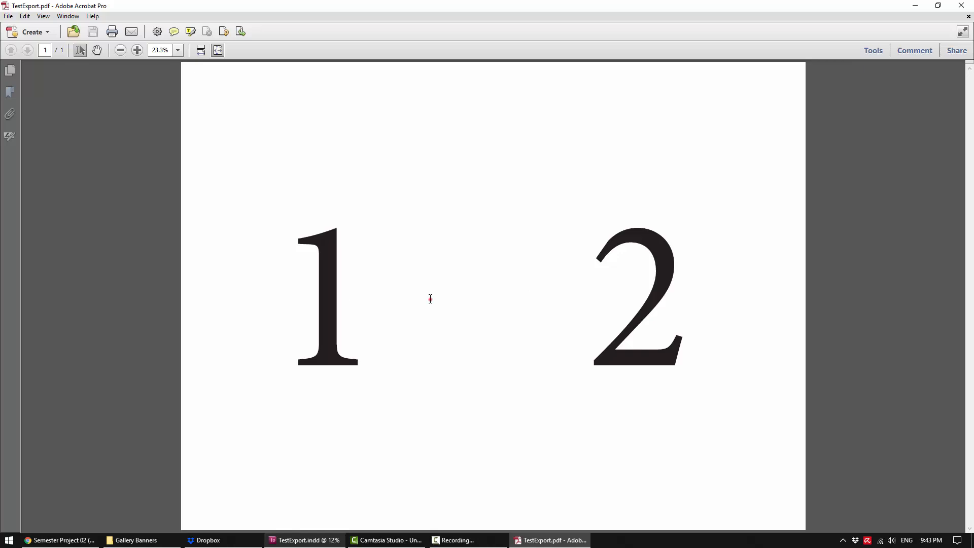
left_click(430, 299)
left_click(332, 302)
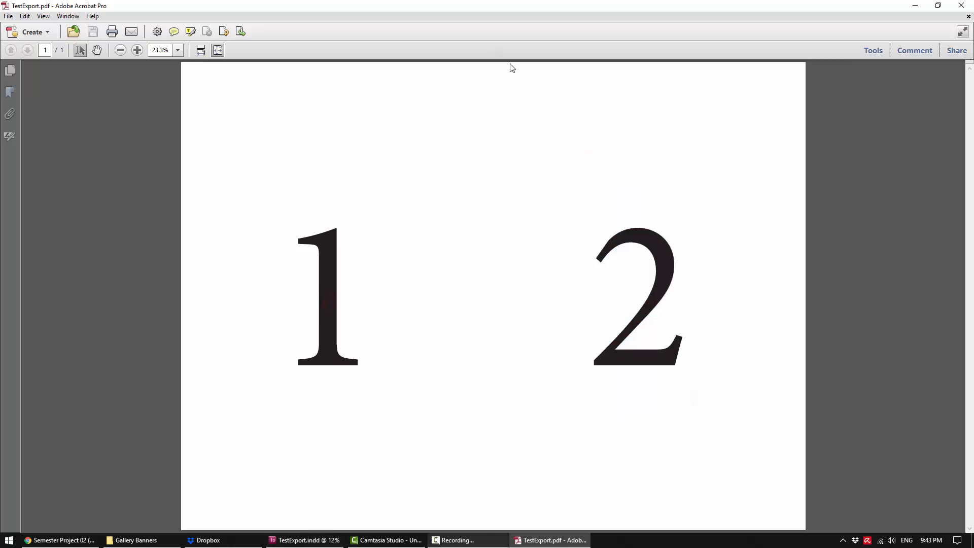
left_click(416, 240)
Rotate the spread's view clockwise to examine its orientation, and close the PDF
left_click(43, 16)
mouse_move(76, 29)
left_click(206, 26)
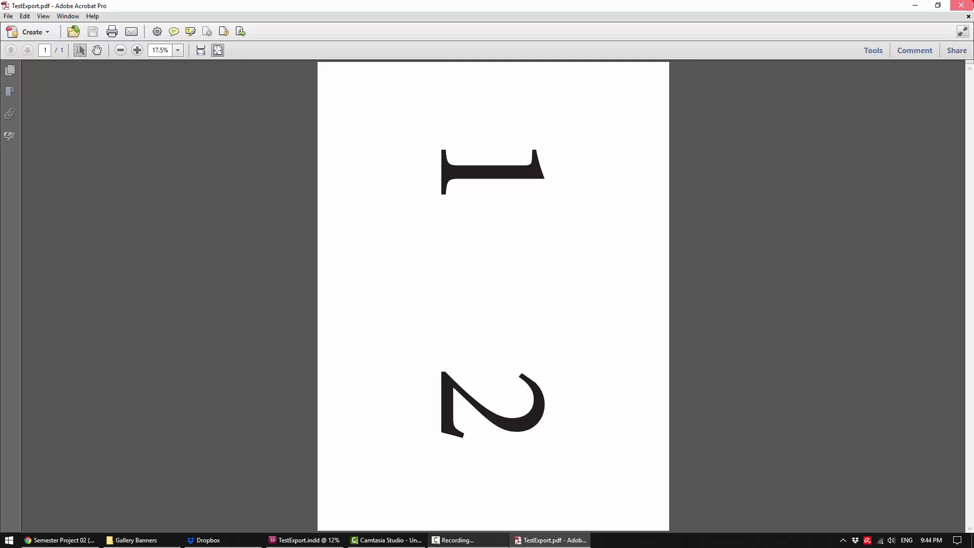
left_click(962, 5)
Switch to InDesign and export pages 2-3 to the TestExport PDF with Spreads turned off, replacing the existing file
left_click(304, 540)
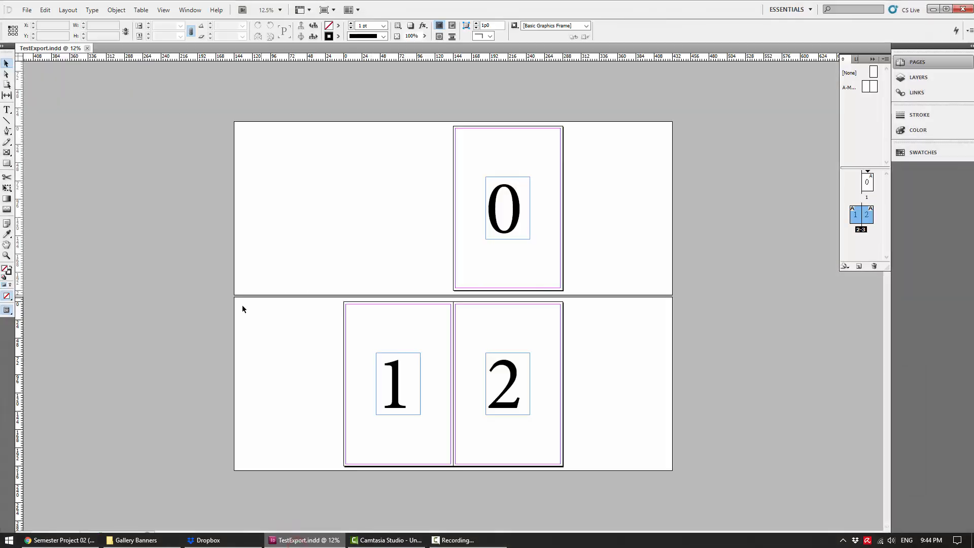
left_click(27, 10)
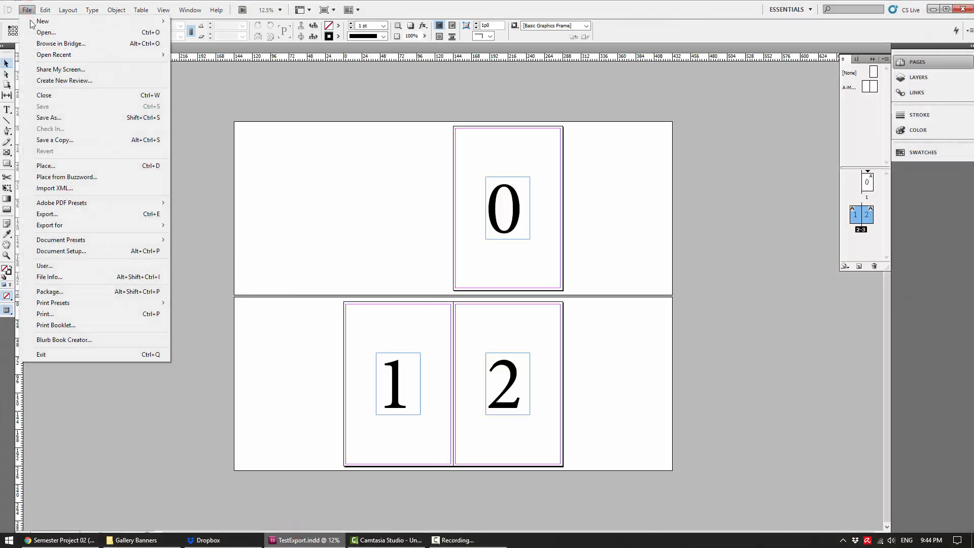
left_click(70, 213)
left_click(606, 408)
left_click(516, 274)
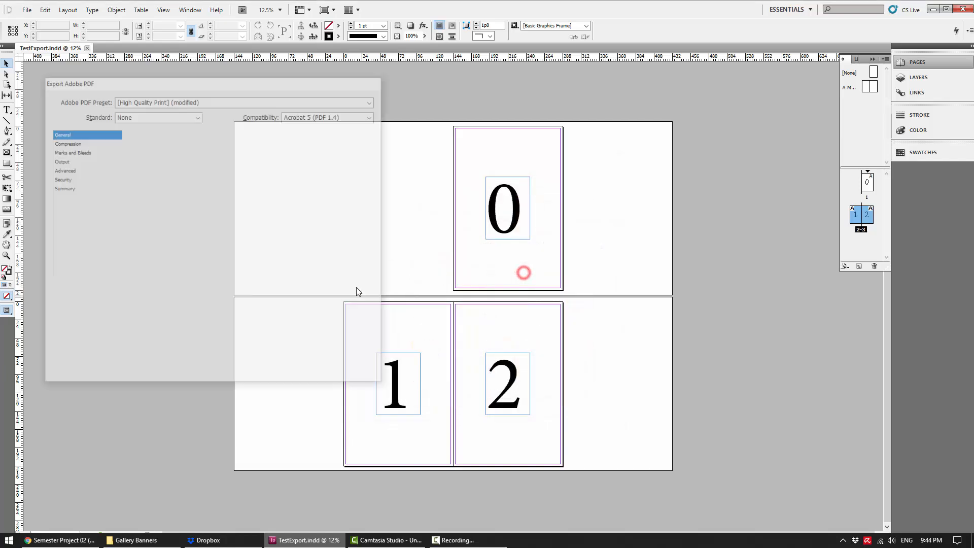
left_click(159, 230)
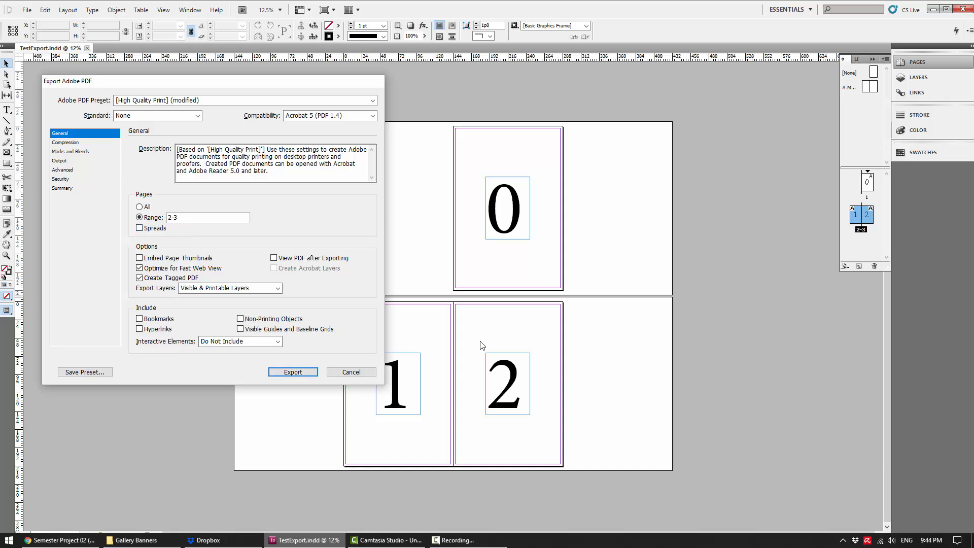
left_click(280, 372)
left_click(973, 547)
left_click(581, 397)
Open the new TestExport PDF in Acrobat and flip back and forth between its pages
double_click(223, 267)
scroll(310, 249, "down", 1)
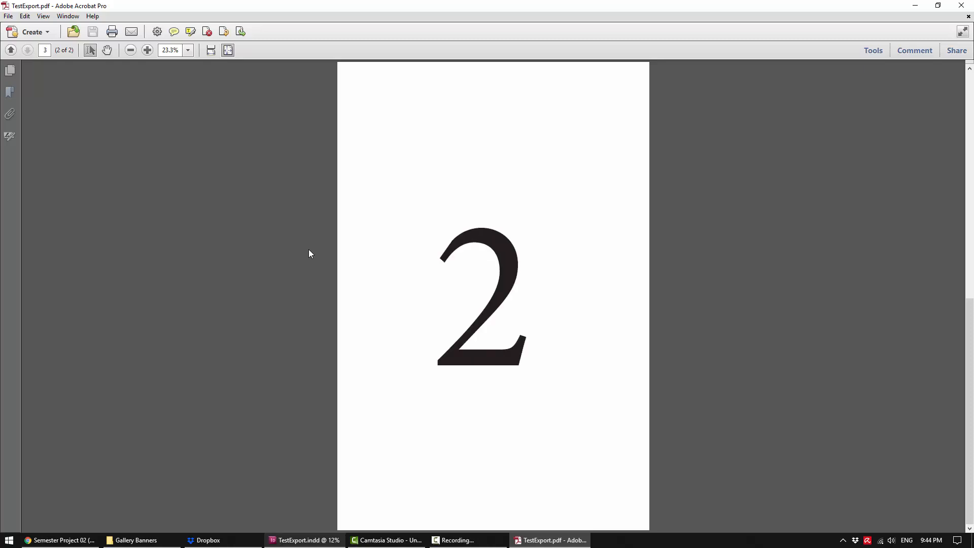
scroll(269, 249, "up", 1)
scroll(269, 250, "down", 1)
scroll(268, 250, "up", 1)
scroll(269, 250, "down", 1)
scroll(269, 250, "up", 1)
scroll(267, 248, "down", 1)
scroll(267, 248, "up", 1)
scroll(267, 248, "down", 1)
scroll(266, 248, "up", 1)
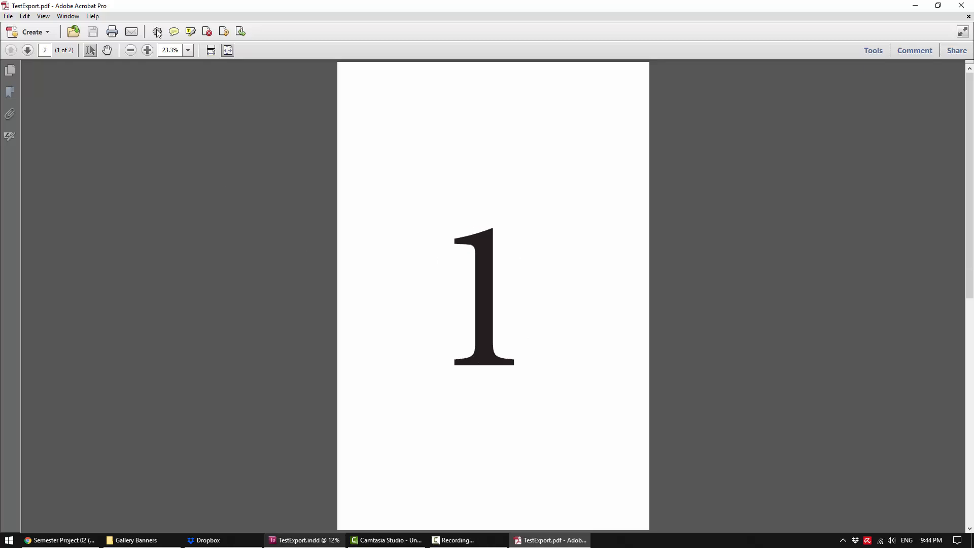
Display the PDF in Two Page View with Show Cover Page in Two Page View turned off
left_click(25, 16)
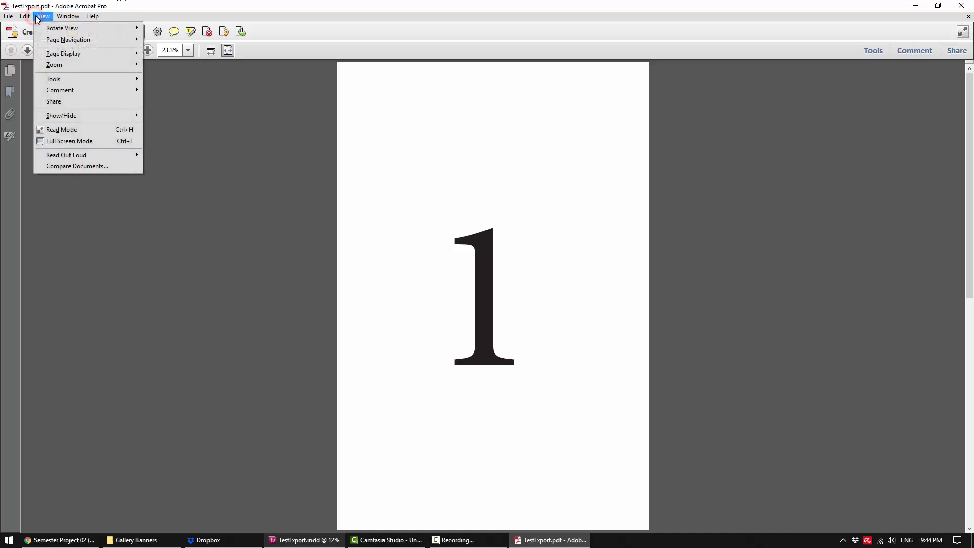
mouse_move(50, 53)
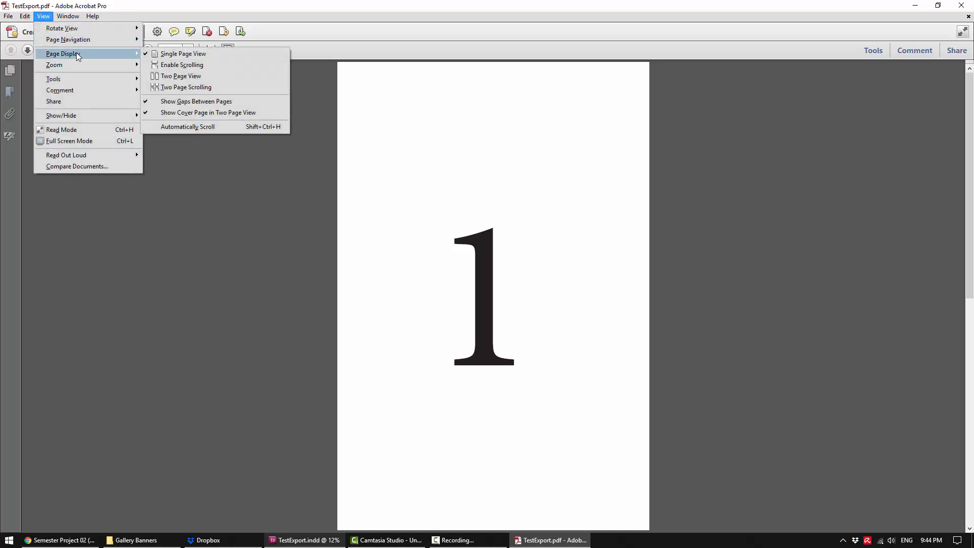
left_click(208, 76)
left_click(43, 16)
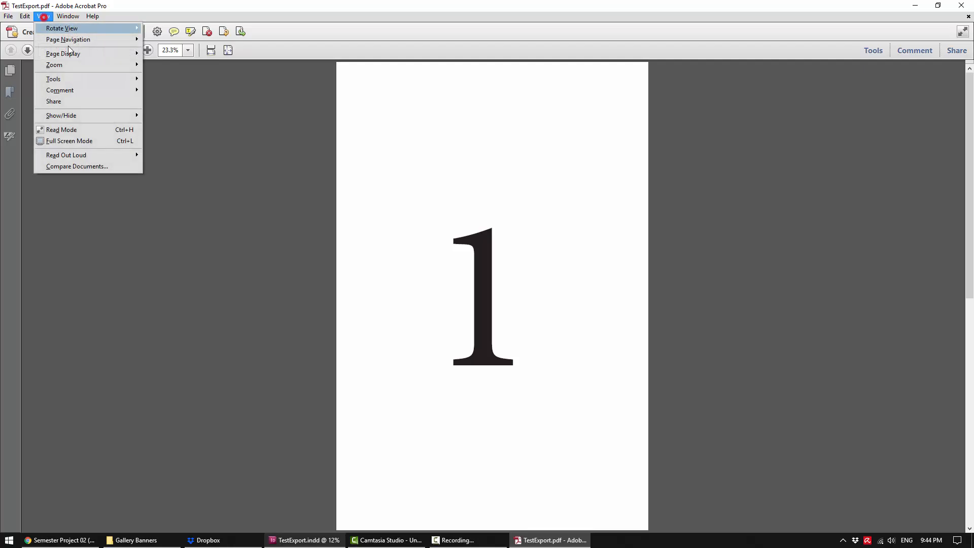
mouse_move(86, 53)
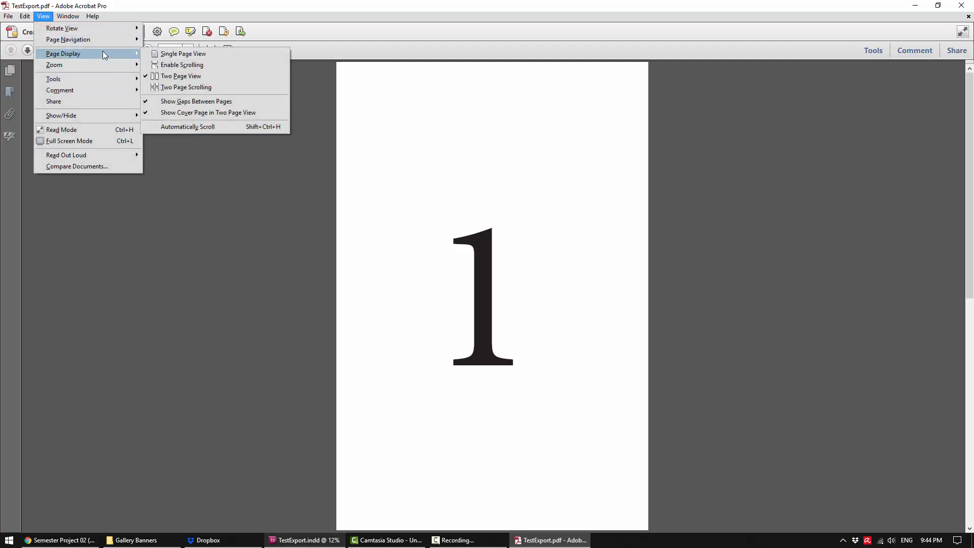
left_click(210, 114)
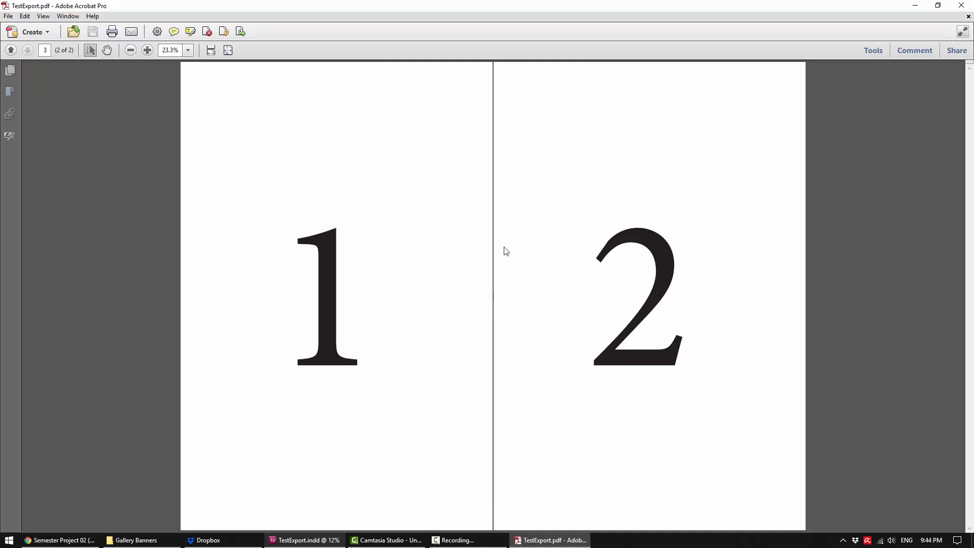
left_click_drag(420, 263, 280, 221)
left_click(387, 229)
left_click(452, 320)
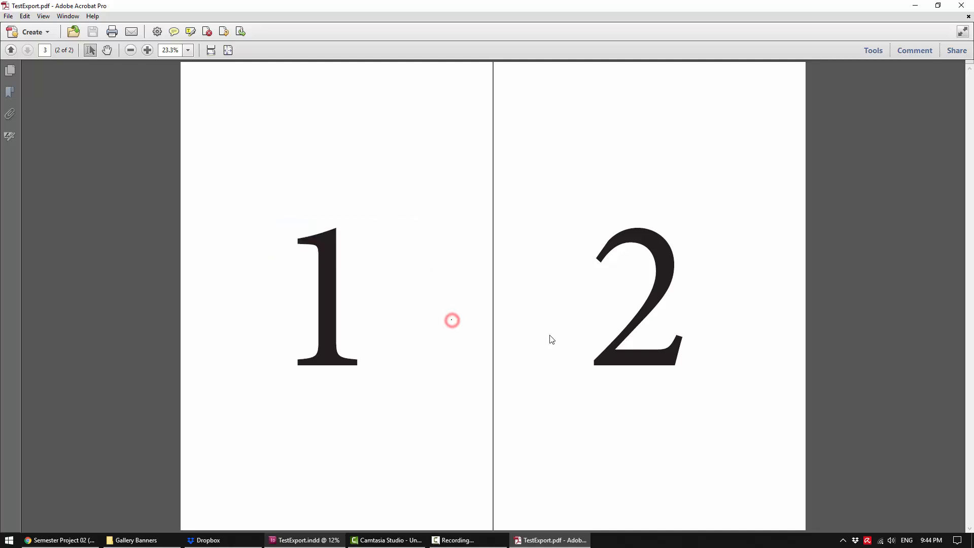